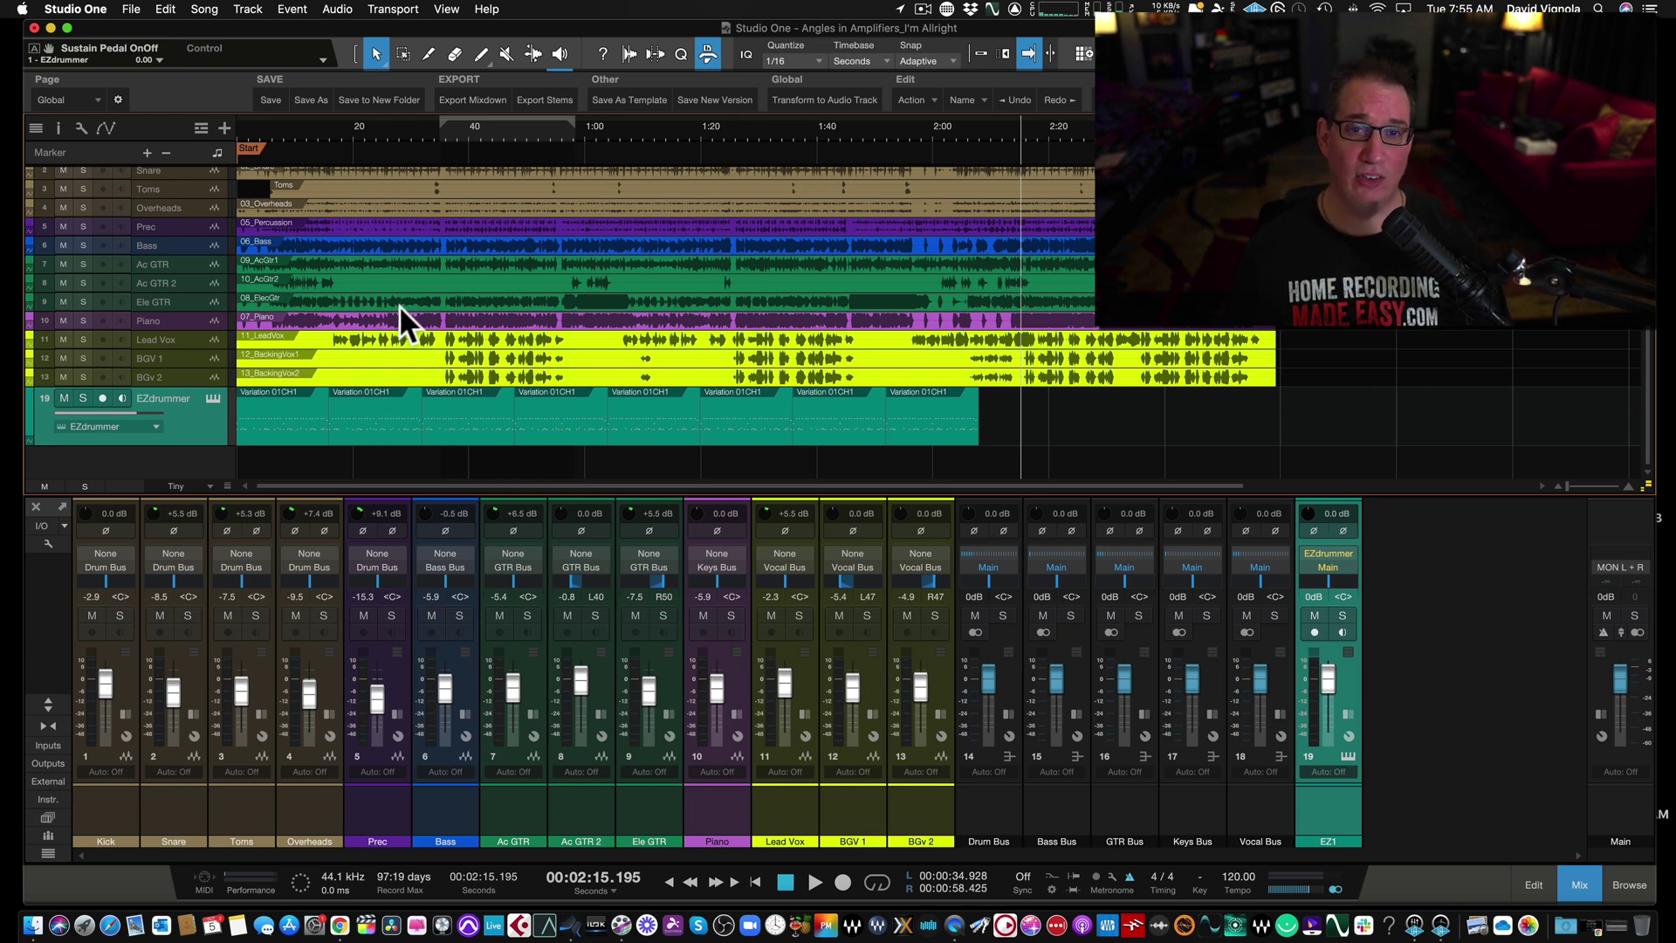
Select the Kick, Snare, Toms and Overheads drum tracks in the arrange view
scroll(538, 325, "up", 2)
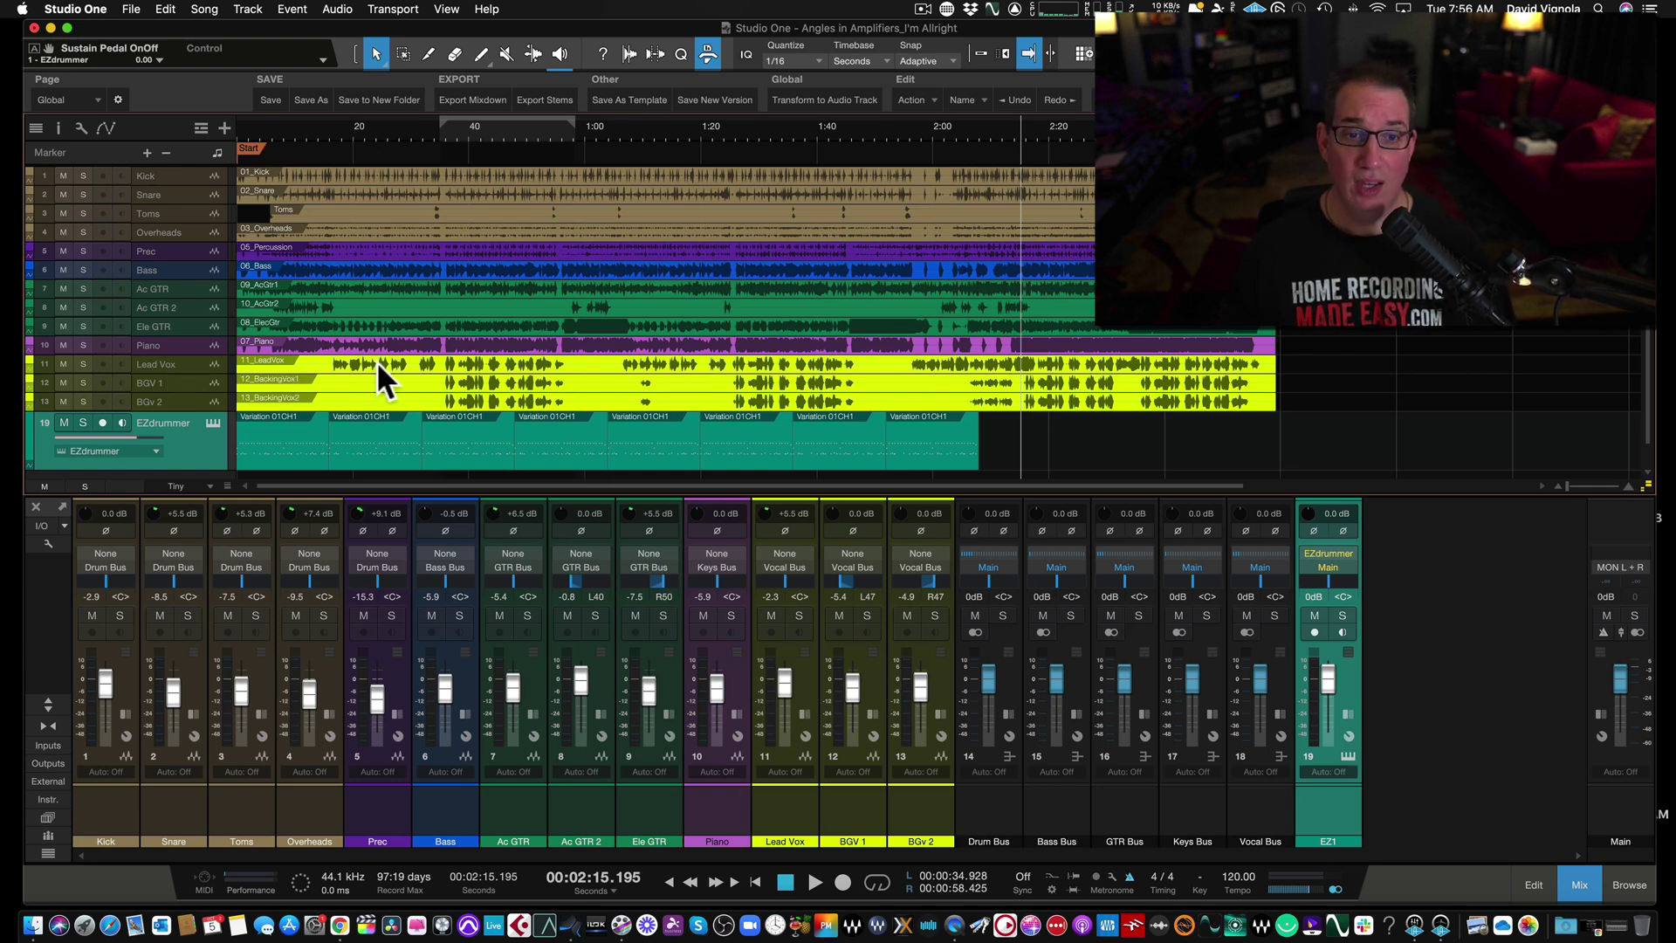
left_click(202, 175)
left_click(201, 195)
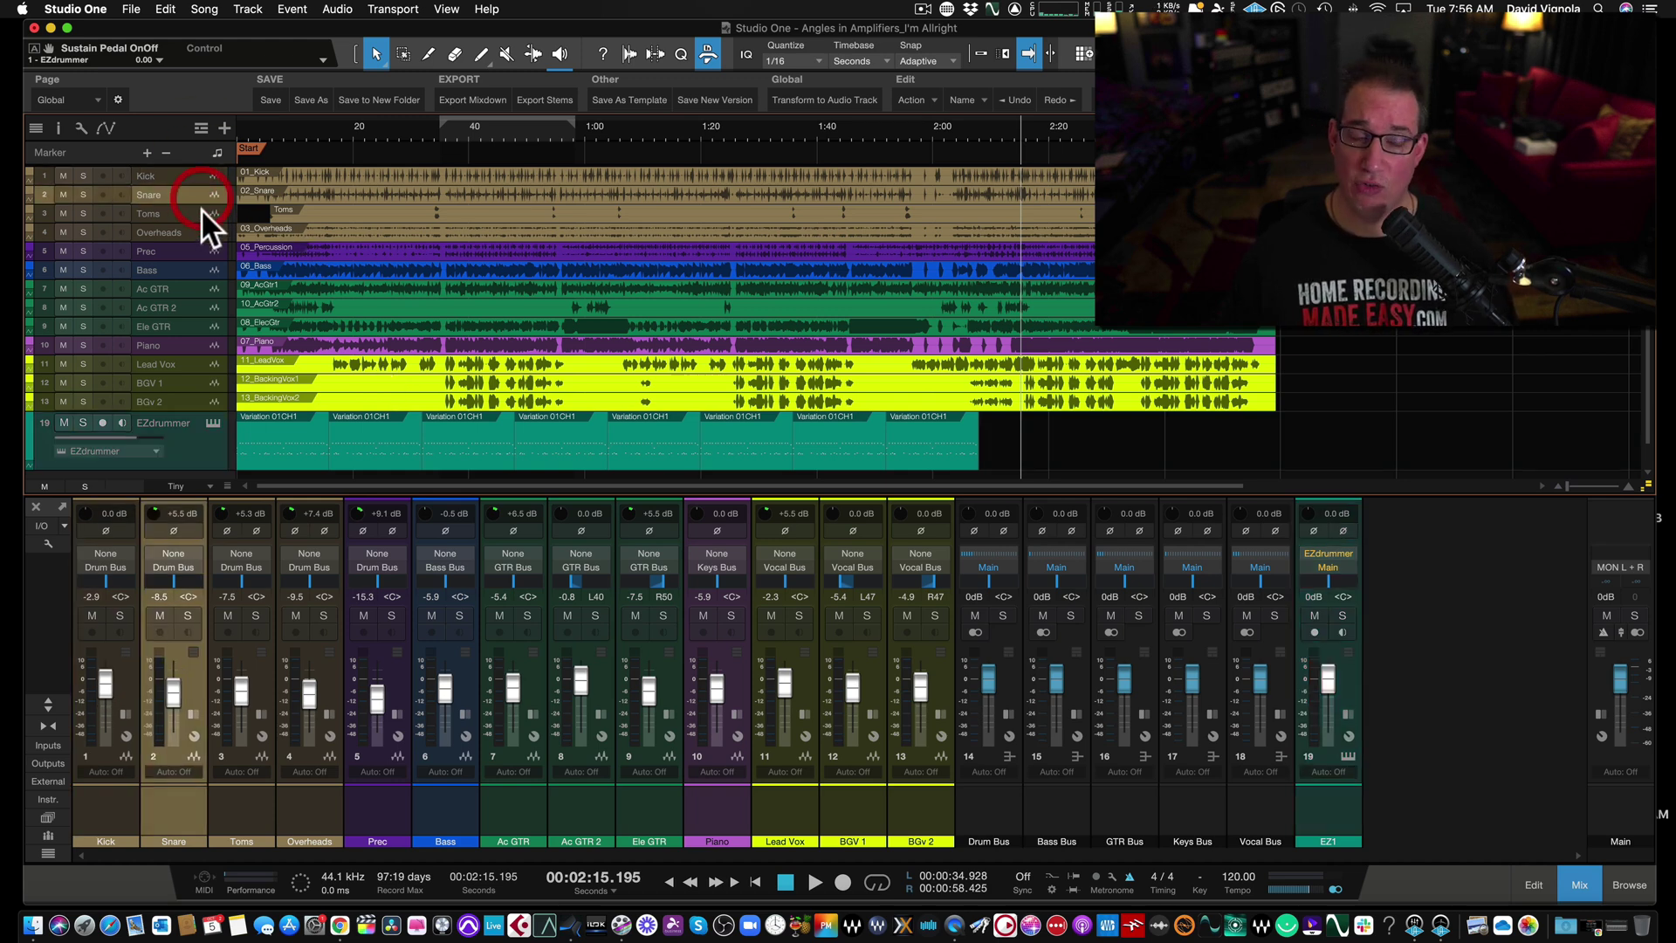
left_click(200, 213)
left_click(196, 229)
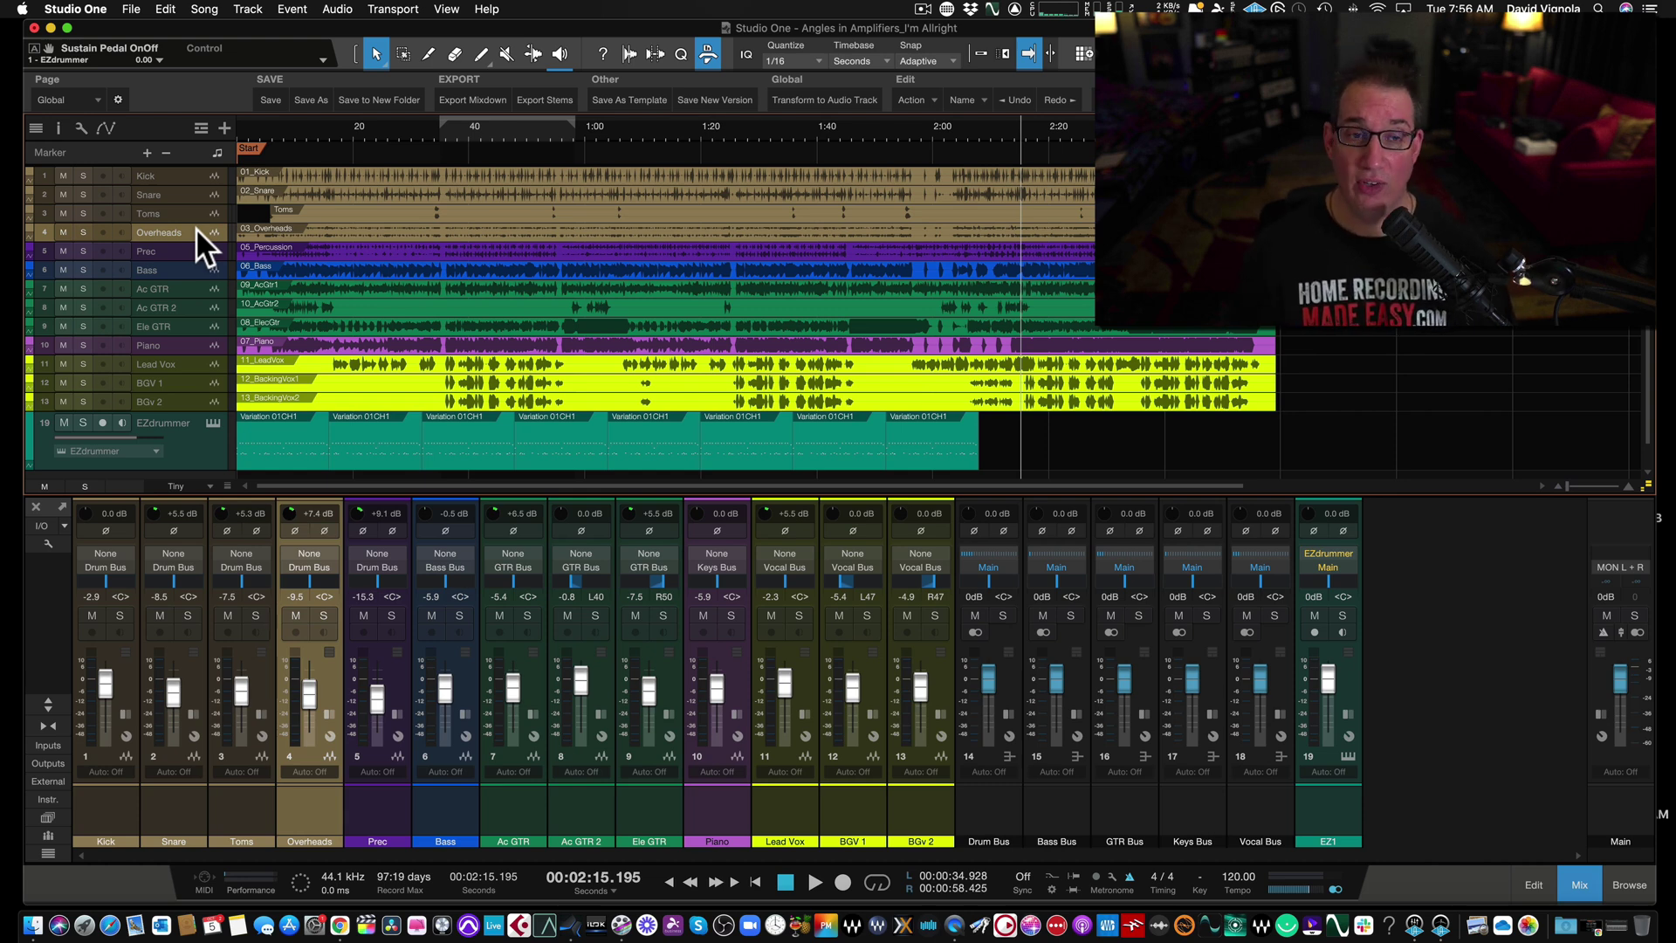
left_click(193, 175)
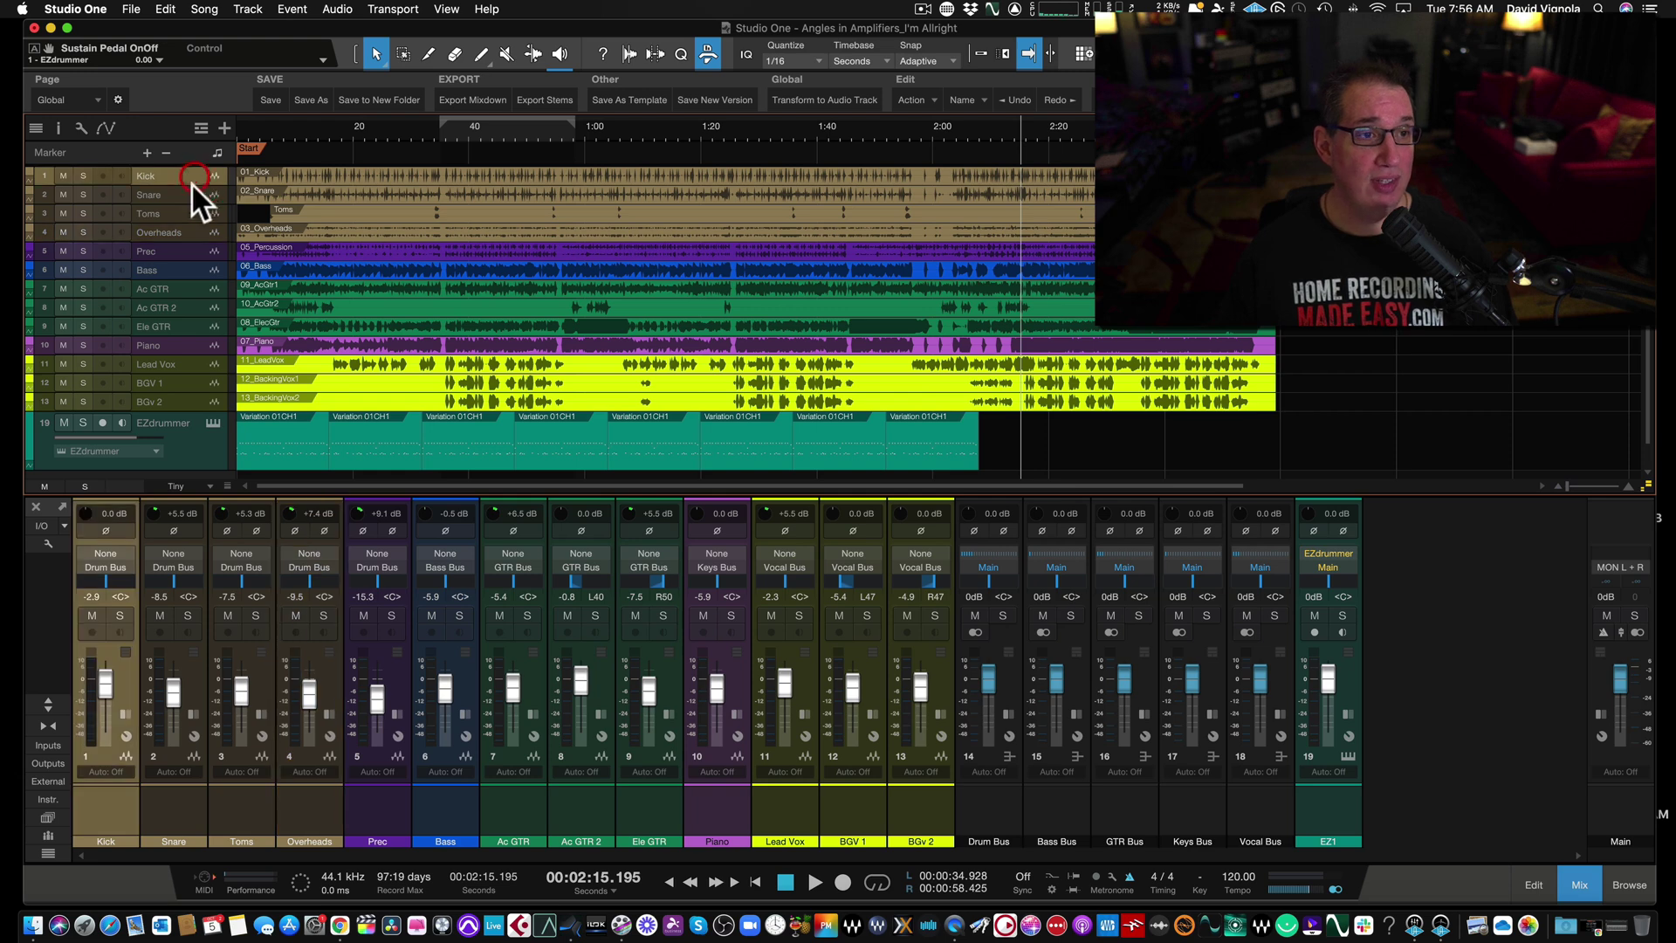
left_click(193, 190)
left_click(190, 210)
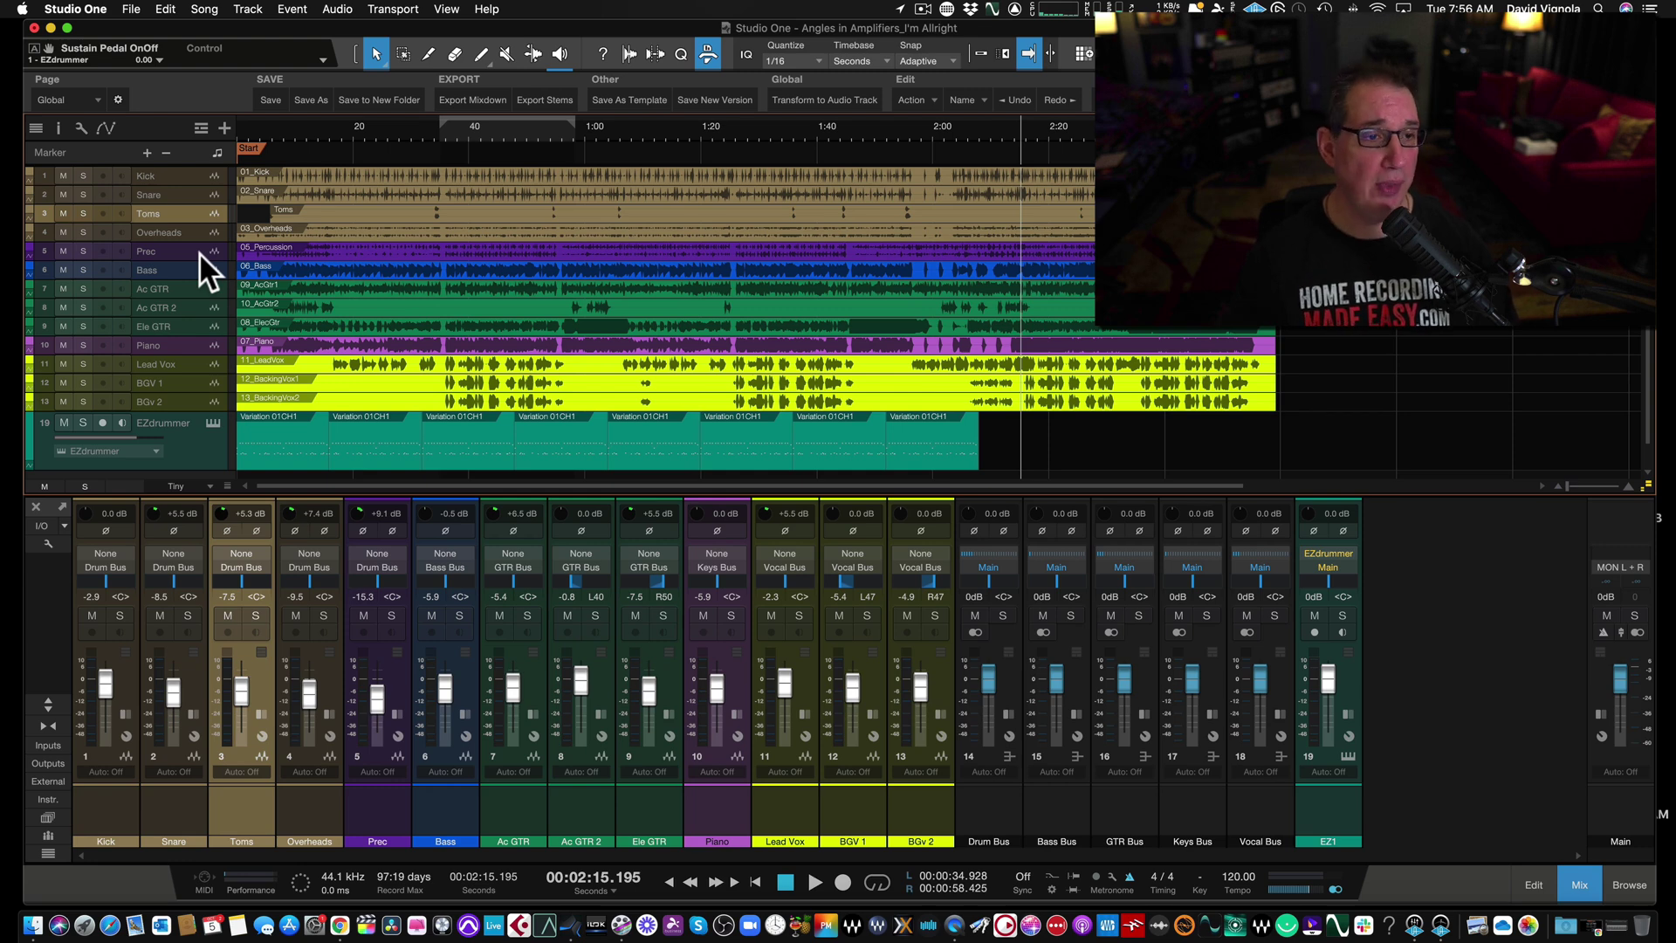
Select the four drum channels, Kick through Overheads, in the mixer
left_click(106, 821)
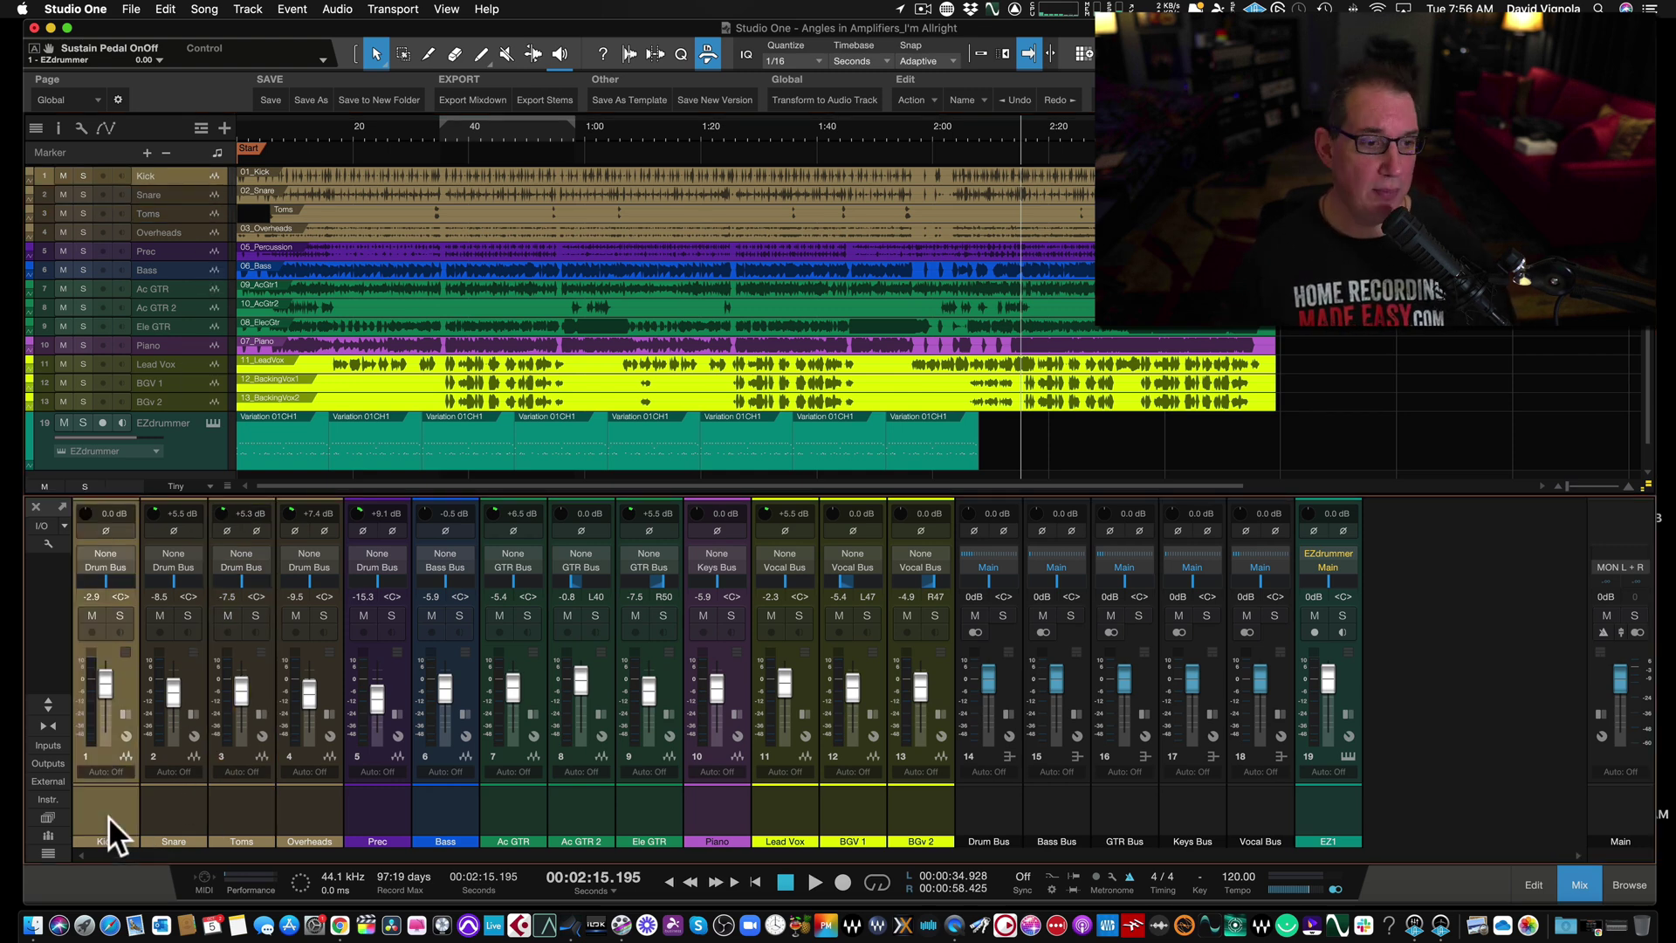
key("Down")
key("Down")
key("Down")
key("Up")
key("Up")
key("Up")
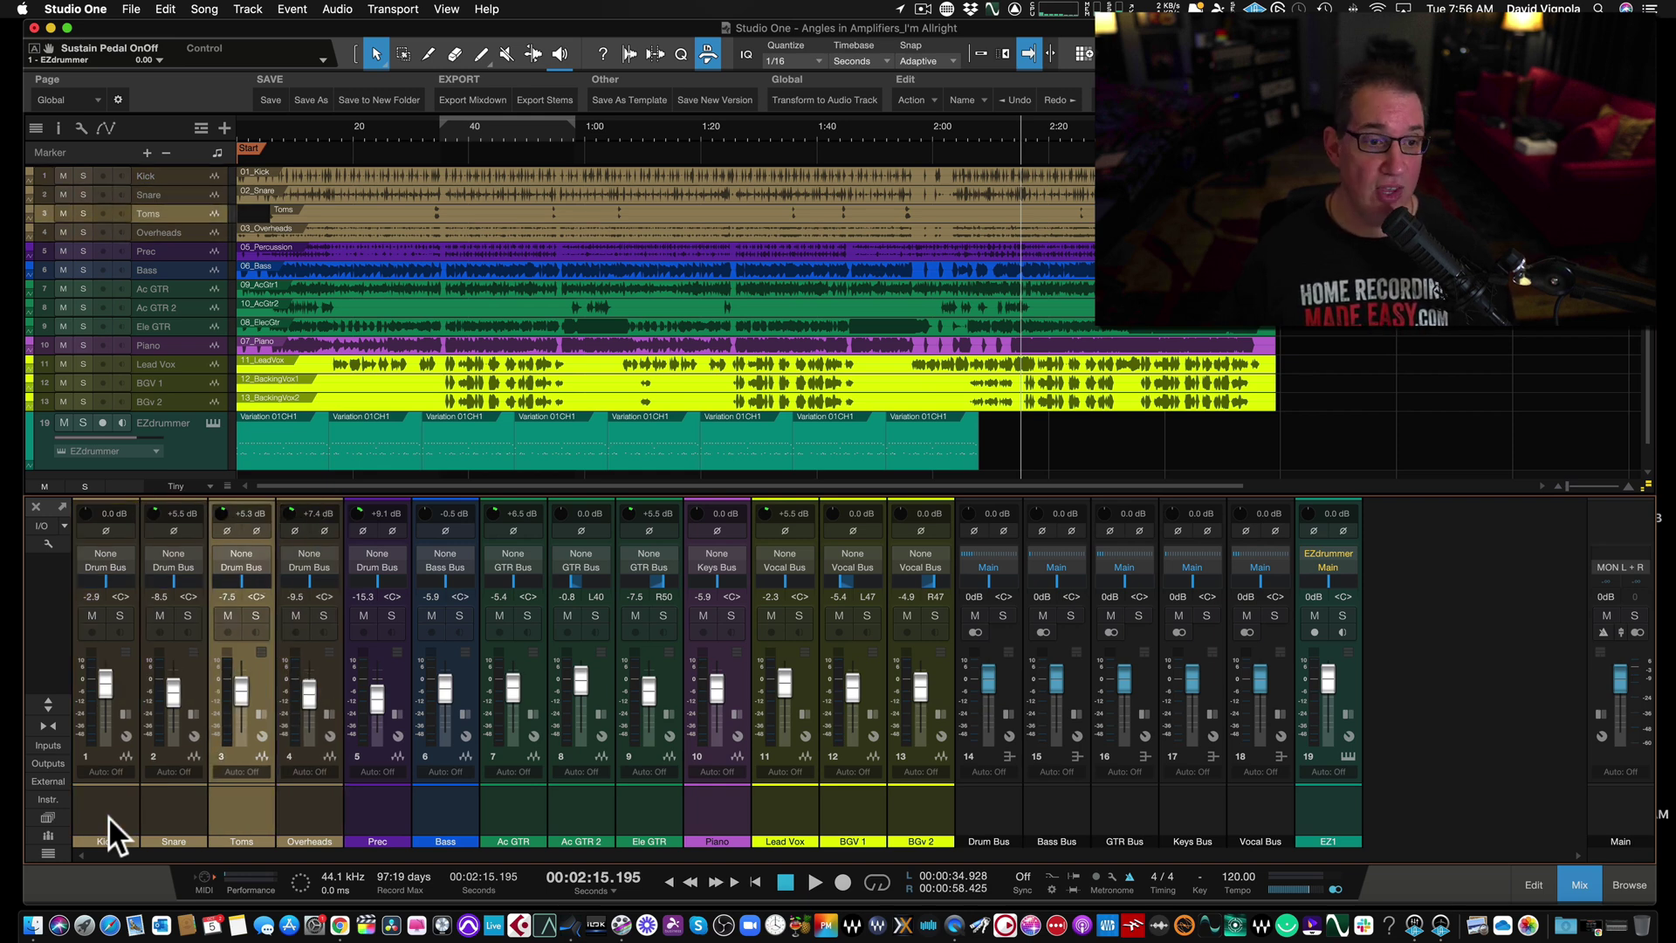
key("shift+Down")
key("shift+Down")
key("shift+Down")
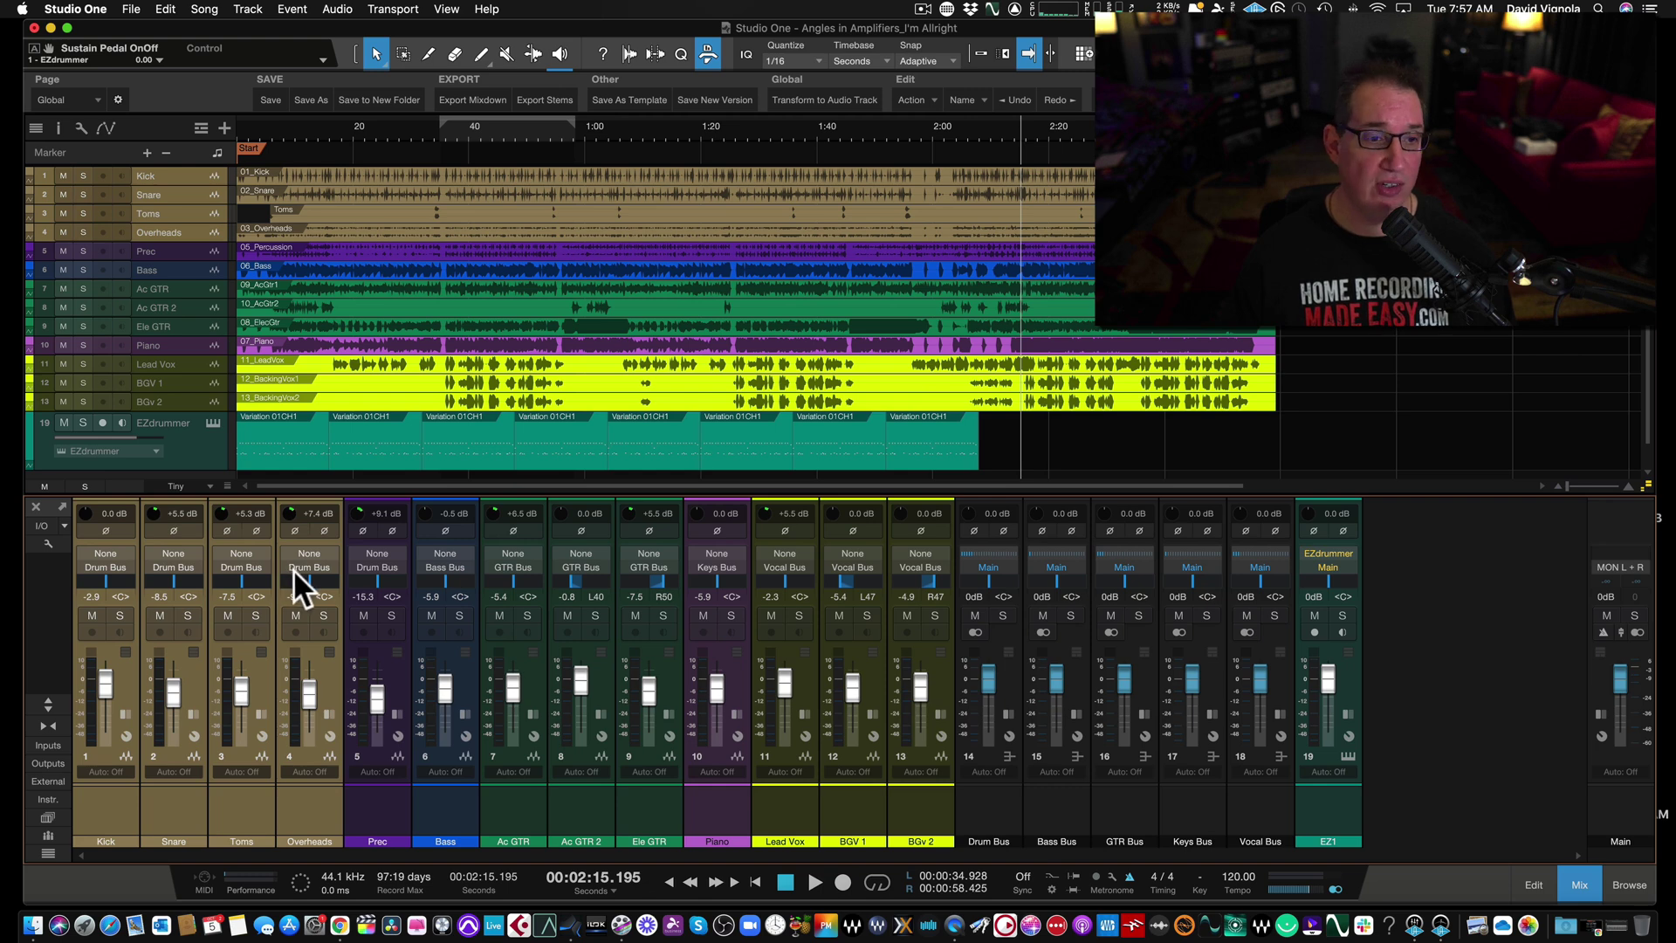
Nudge the Drum Bus fader down slightly, then reset it to 0 dB
left_click(976, 807)
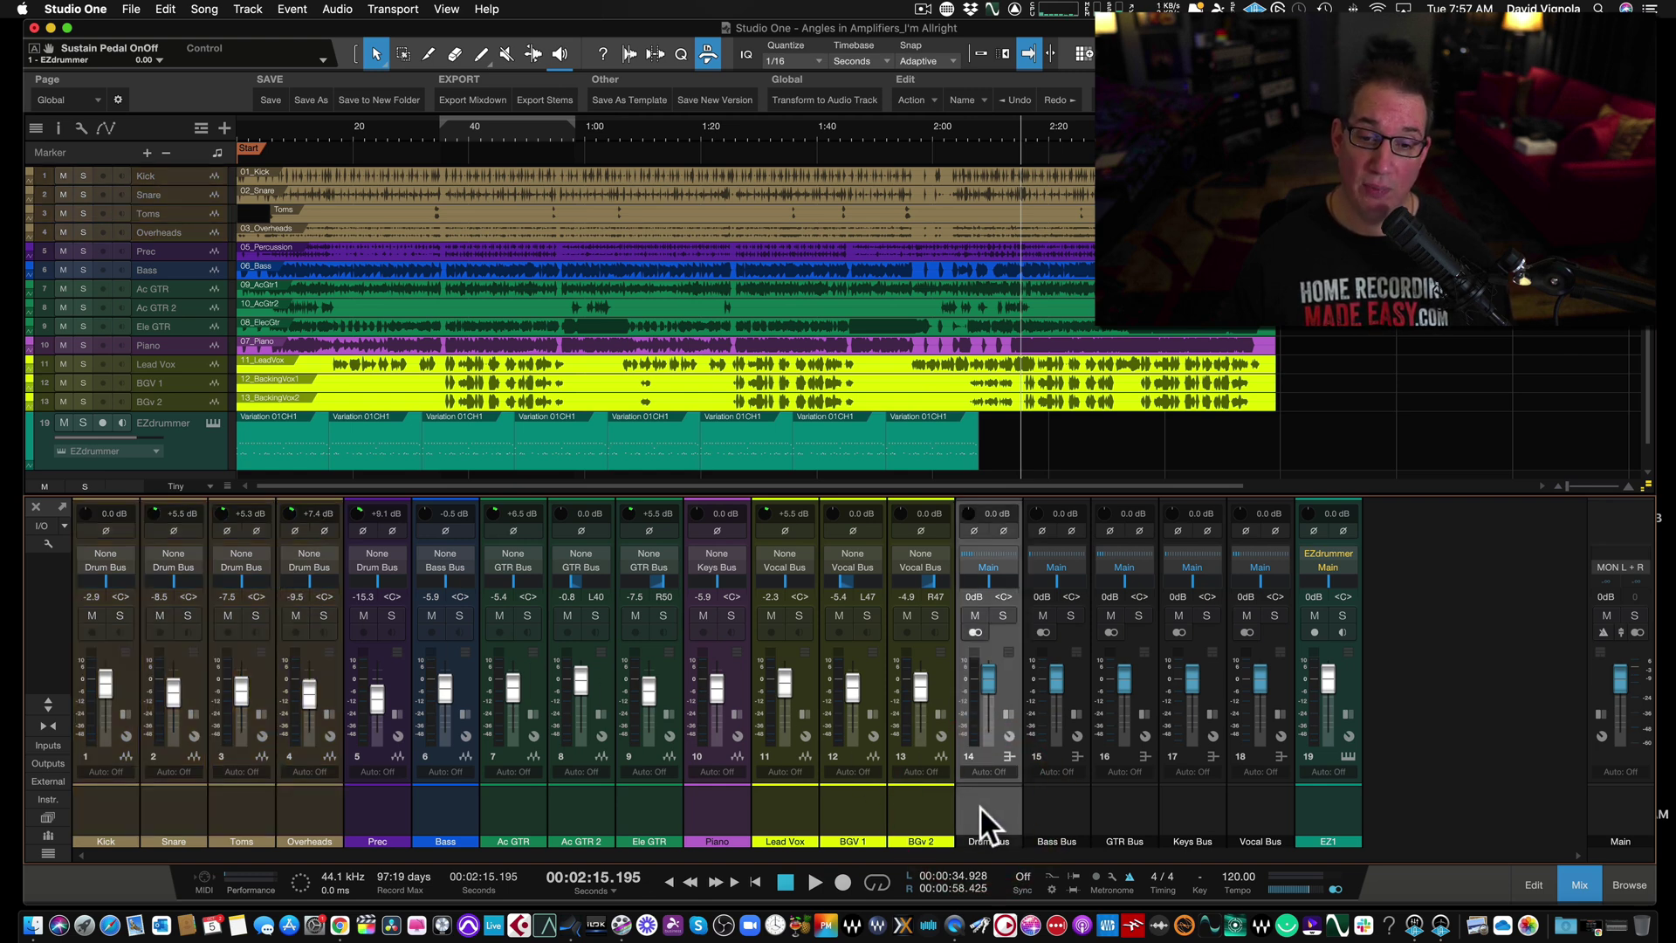
mouse_move(986, 668)
left_mouse_down()
mouse_move(978, 690)
mouse_move(986, 672)
left_mouse_up()
left_click(986, 672, "alt")
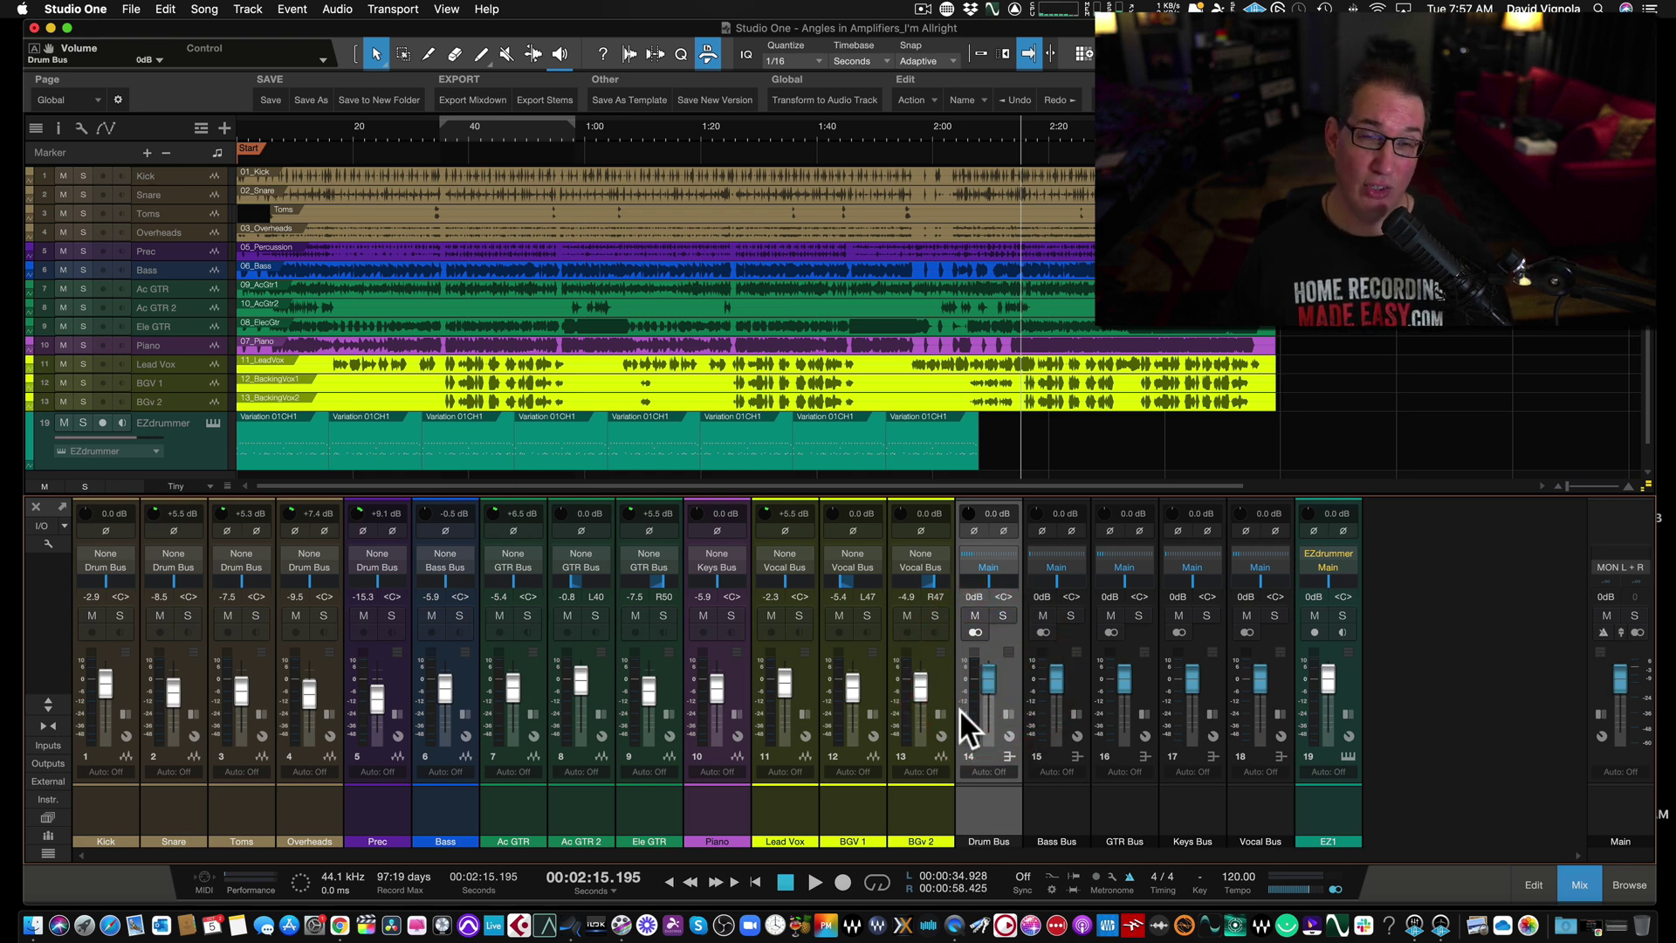
Step through the Kick, Snare, Toms and Overheads channels, then set the Drum Bus fader to -0.8 dB
left_click(106, 793)
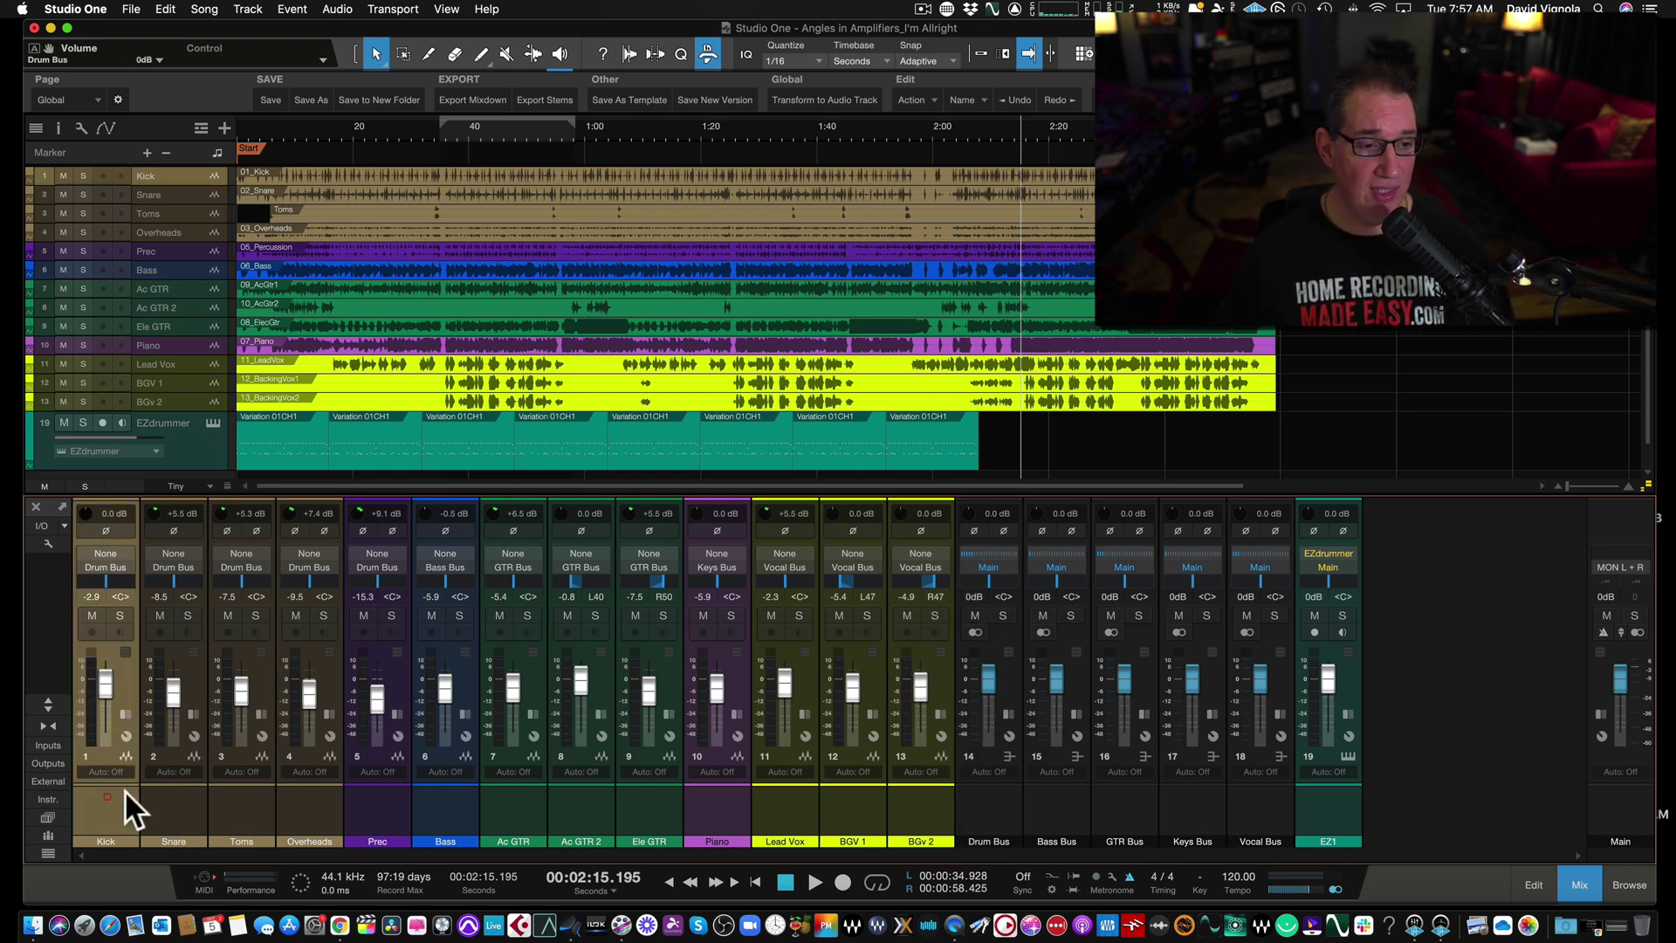
left_click(177, 792)
left_click(234, 795)
left_click(293, 799)
left_click(243, 794)
left_click(175, 794)
left_click(128, 796)
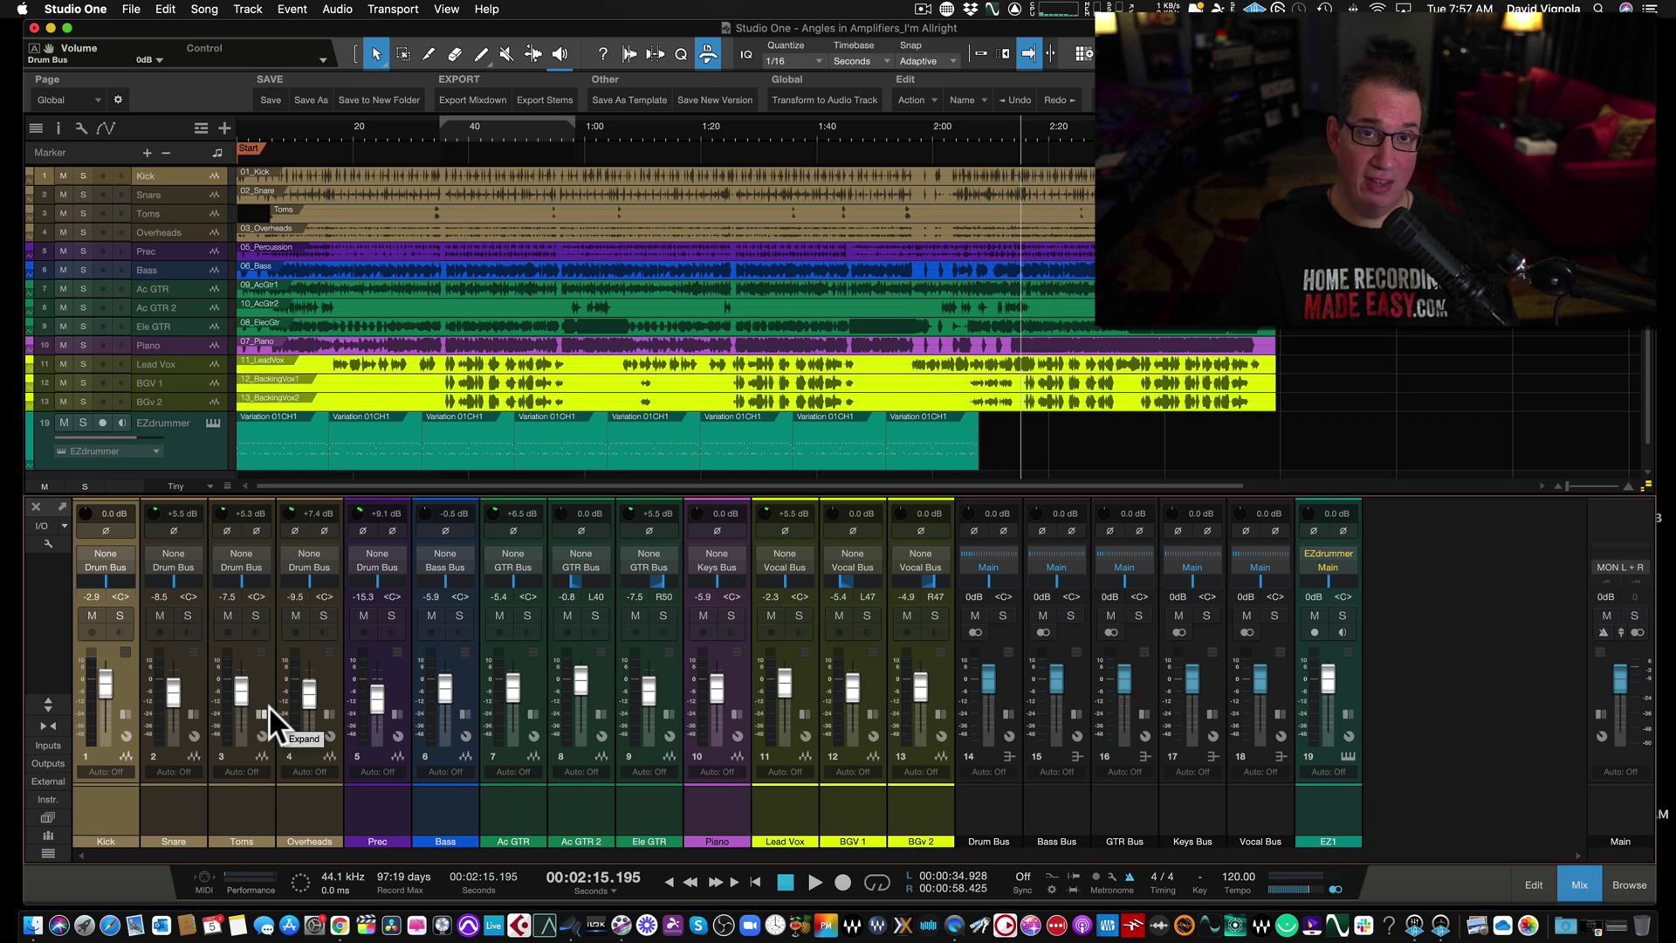
left_click(985, 797)
left_click_drag(992, 671, 987, 672)
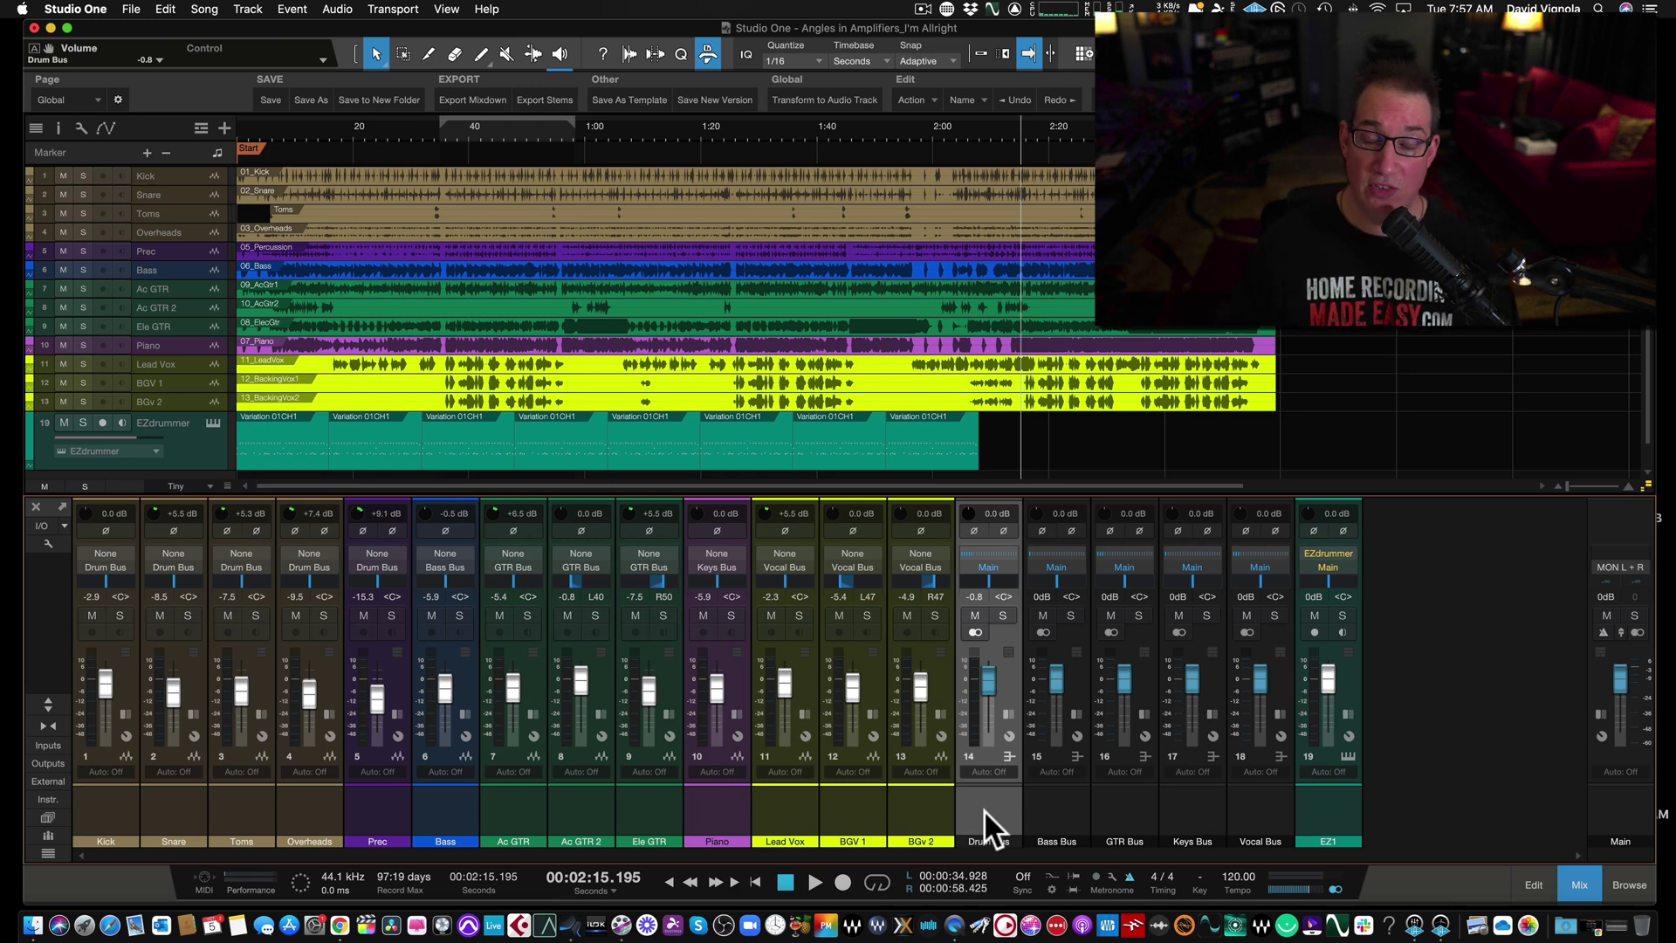
Open Song > Export Stems, reposition the dialog, and toggle Sources between Tracks and Channels
left_click(203, 8)
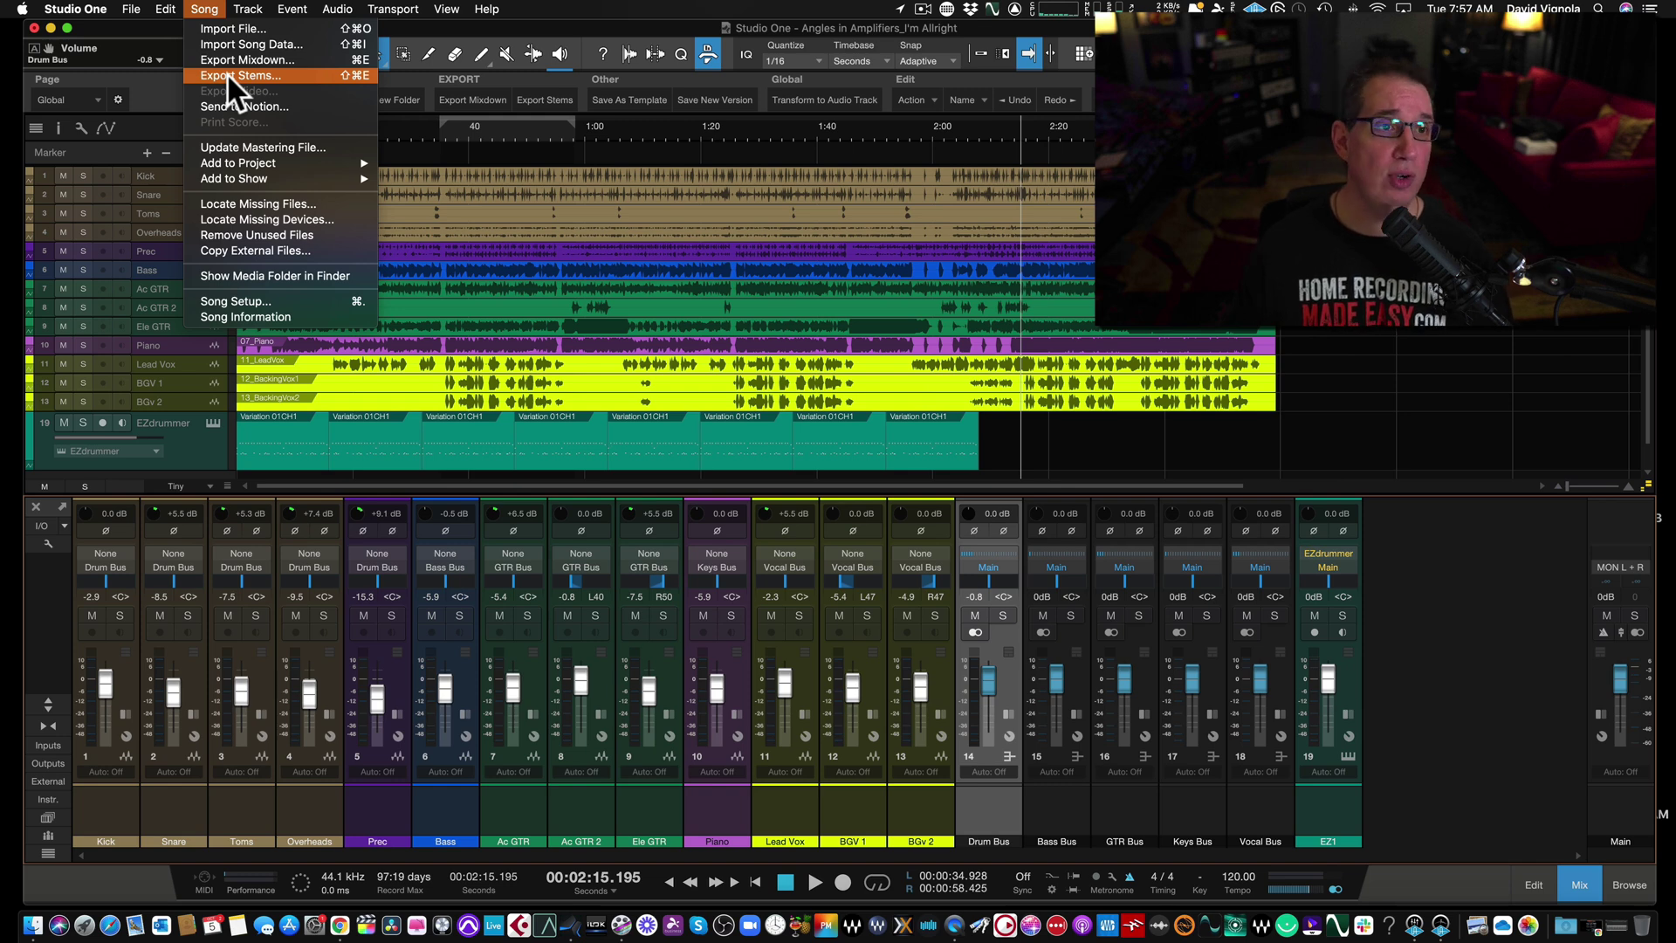
left_click(287, 77)
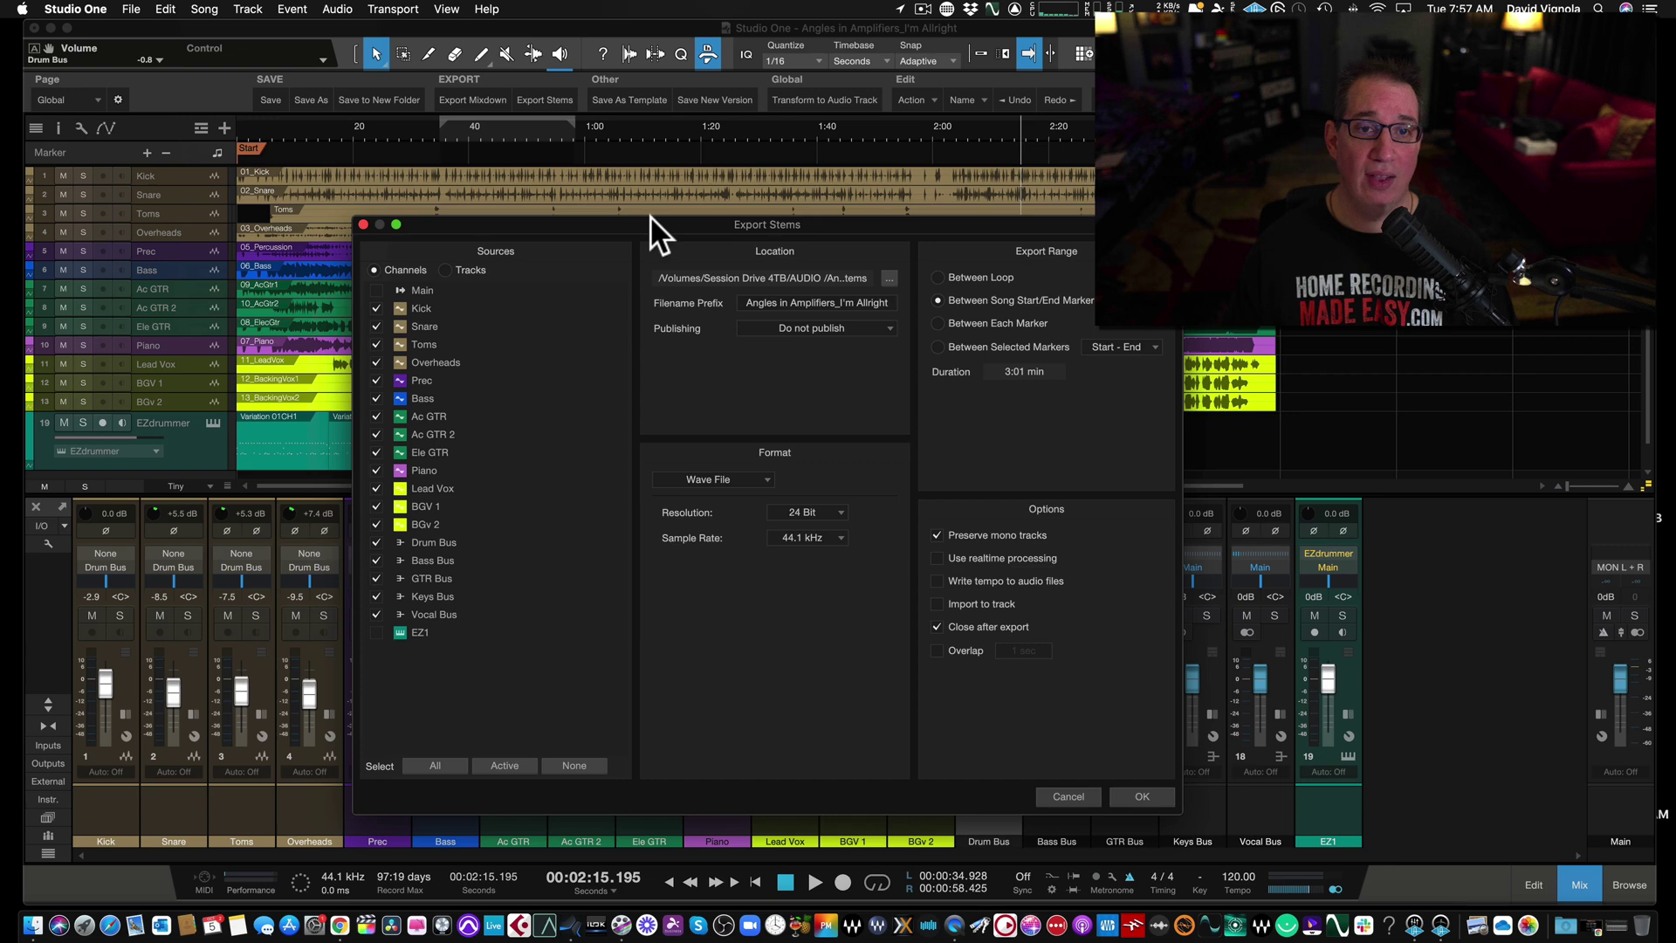
left_click_drag(650, 218, 626, 178)
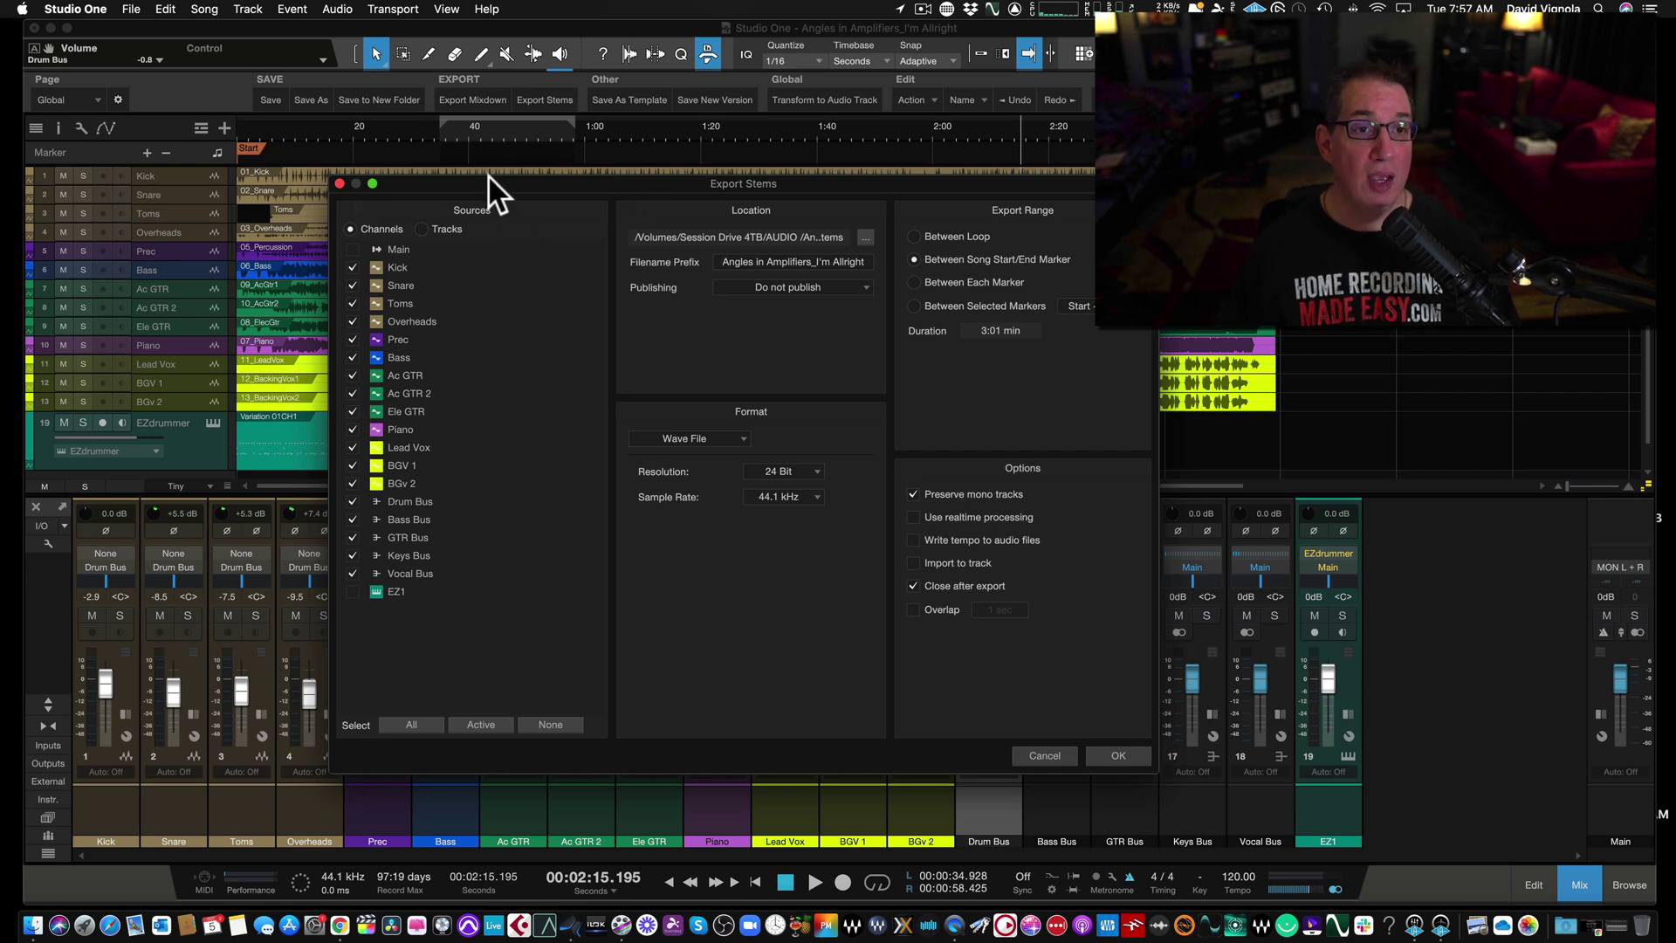
left_click_drag(490, 175, 488, 172)
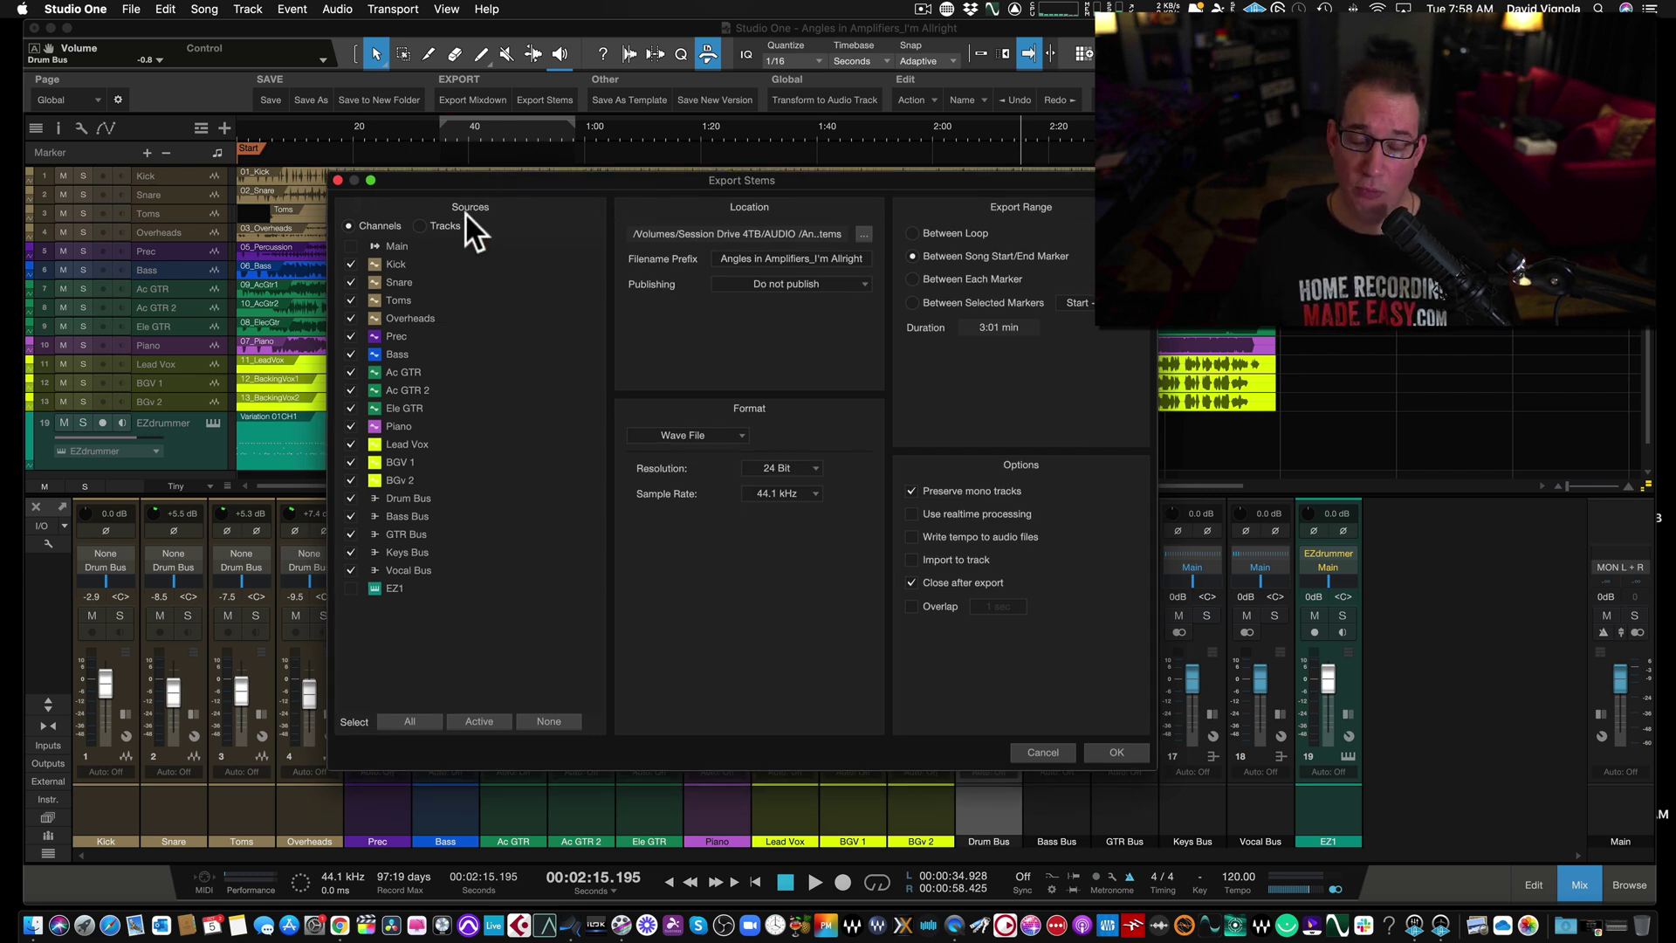
left_click(421, 226)
left_click(349, 225)
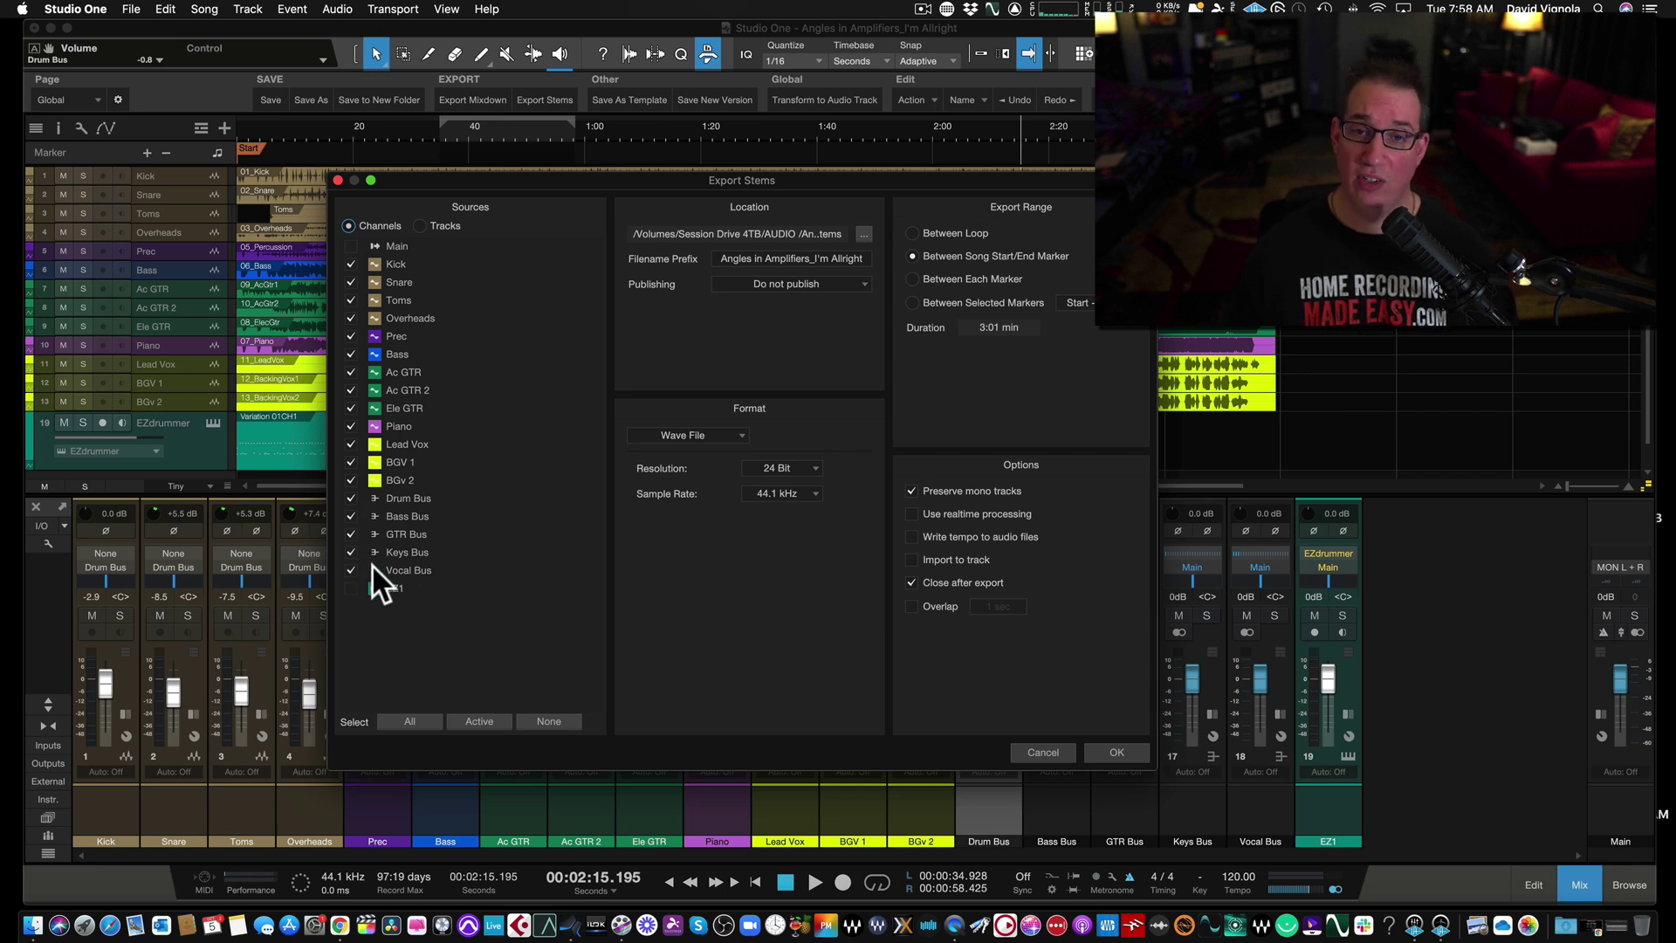
left_click(419, 226)
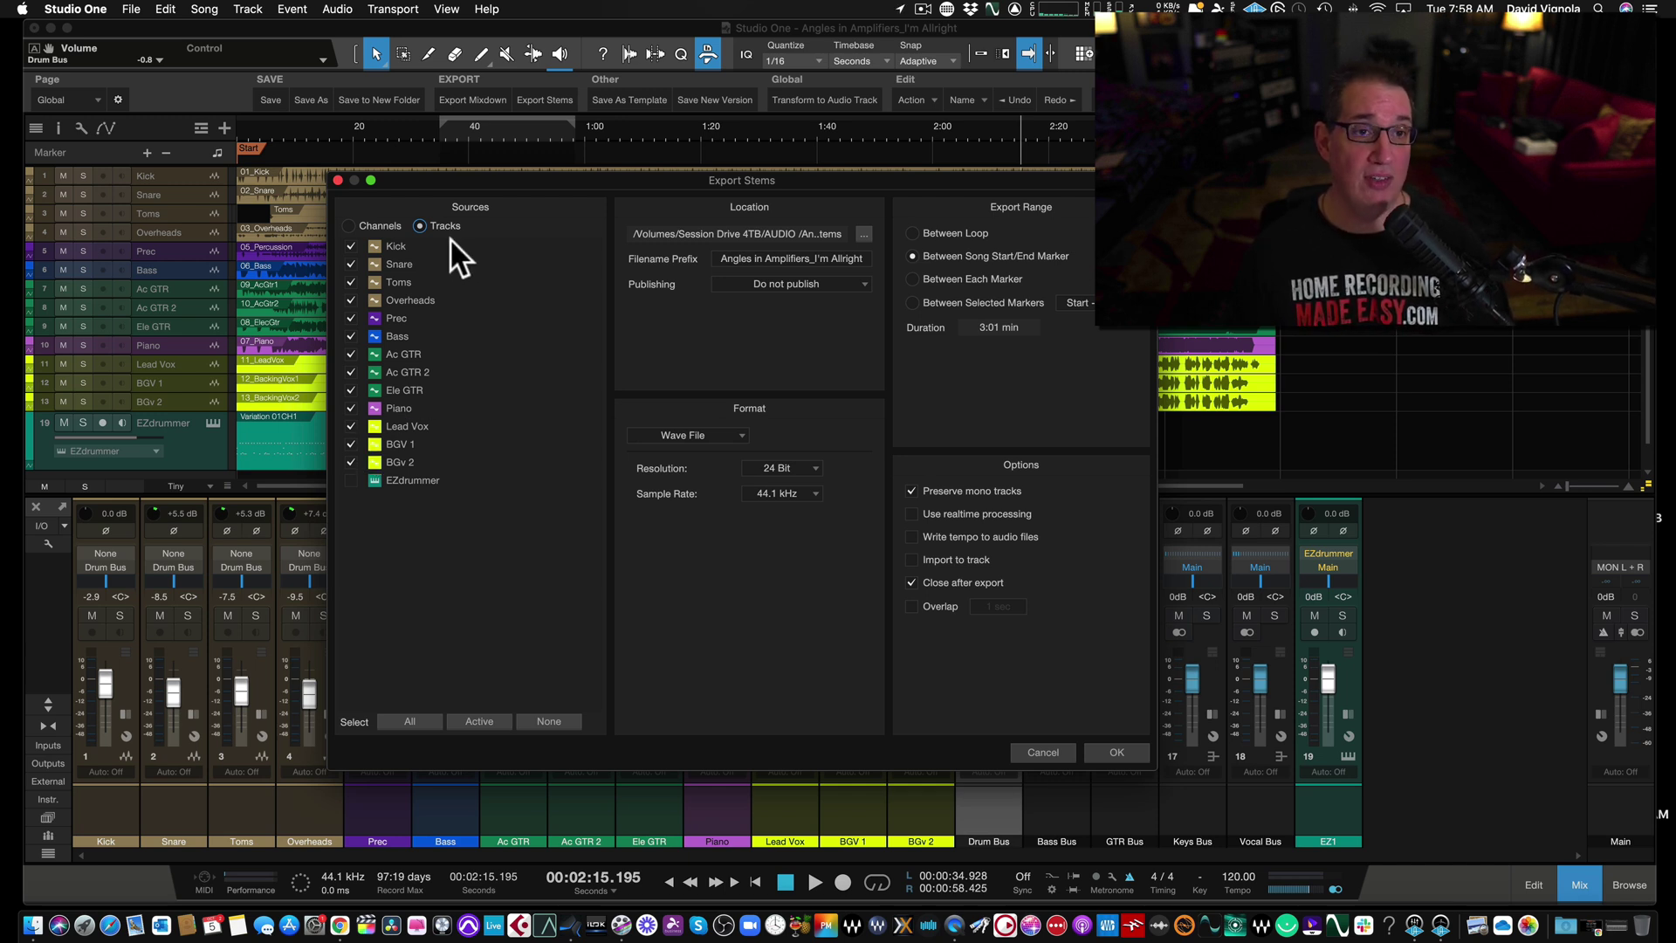
left_click(352, 444)
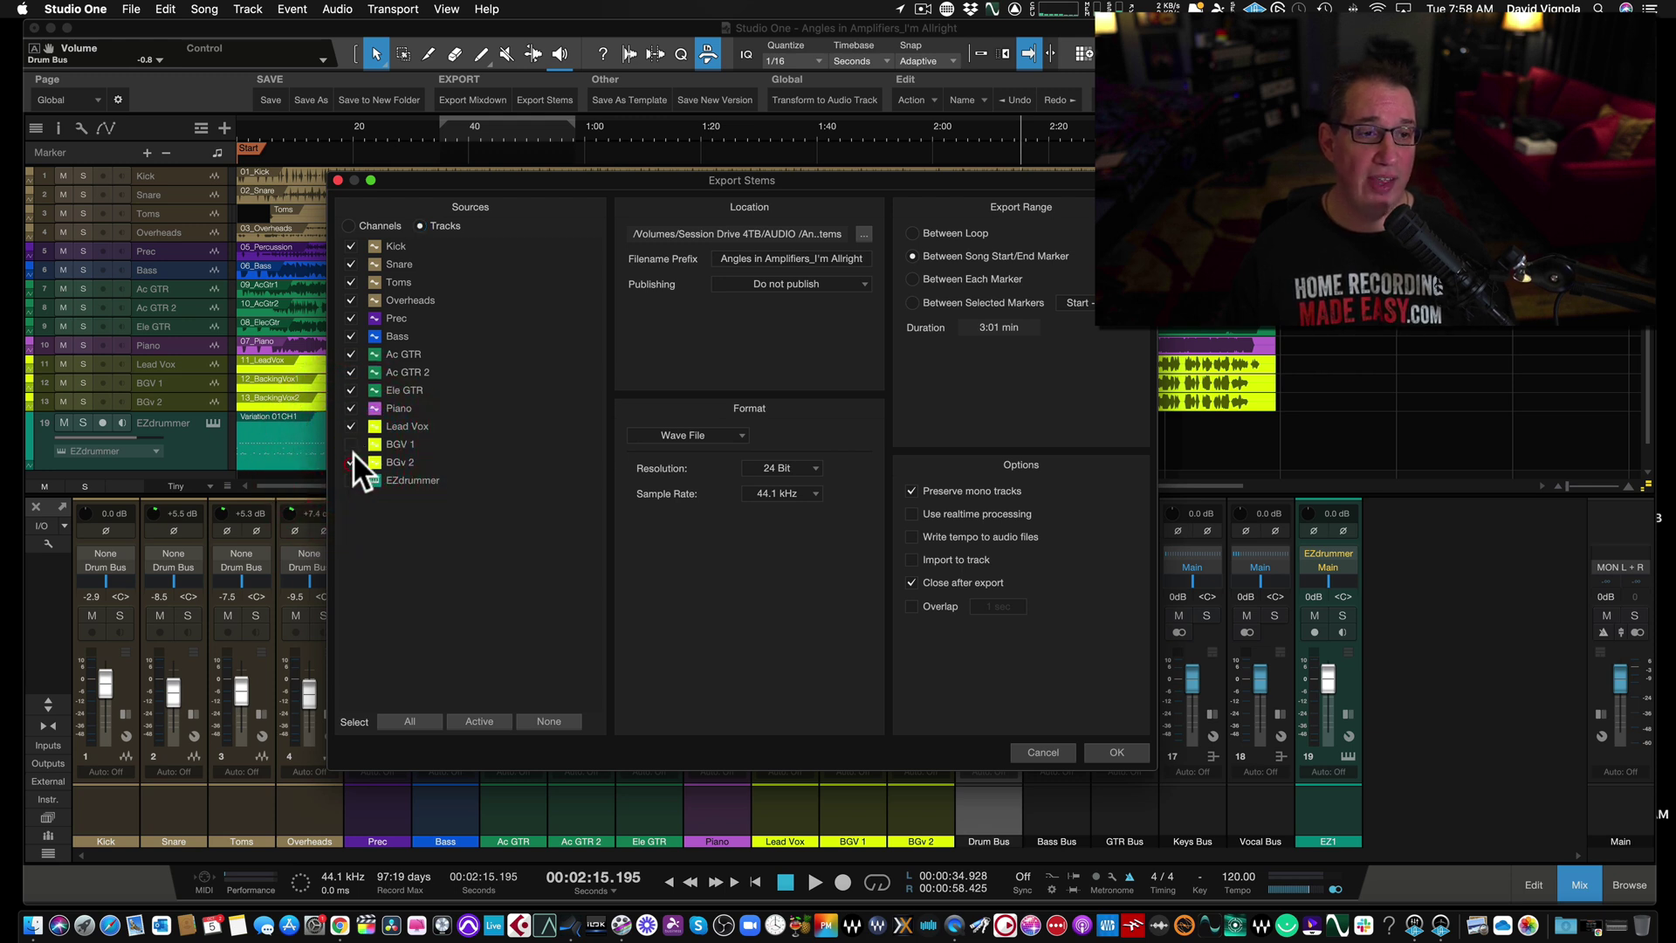
left_click(352, 443)
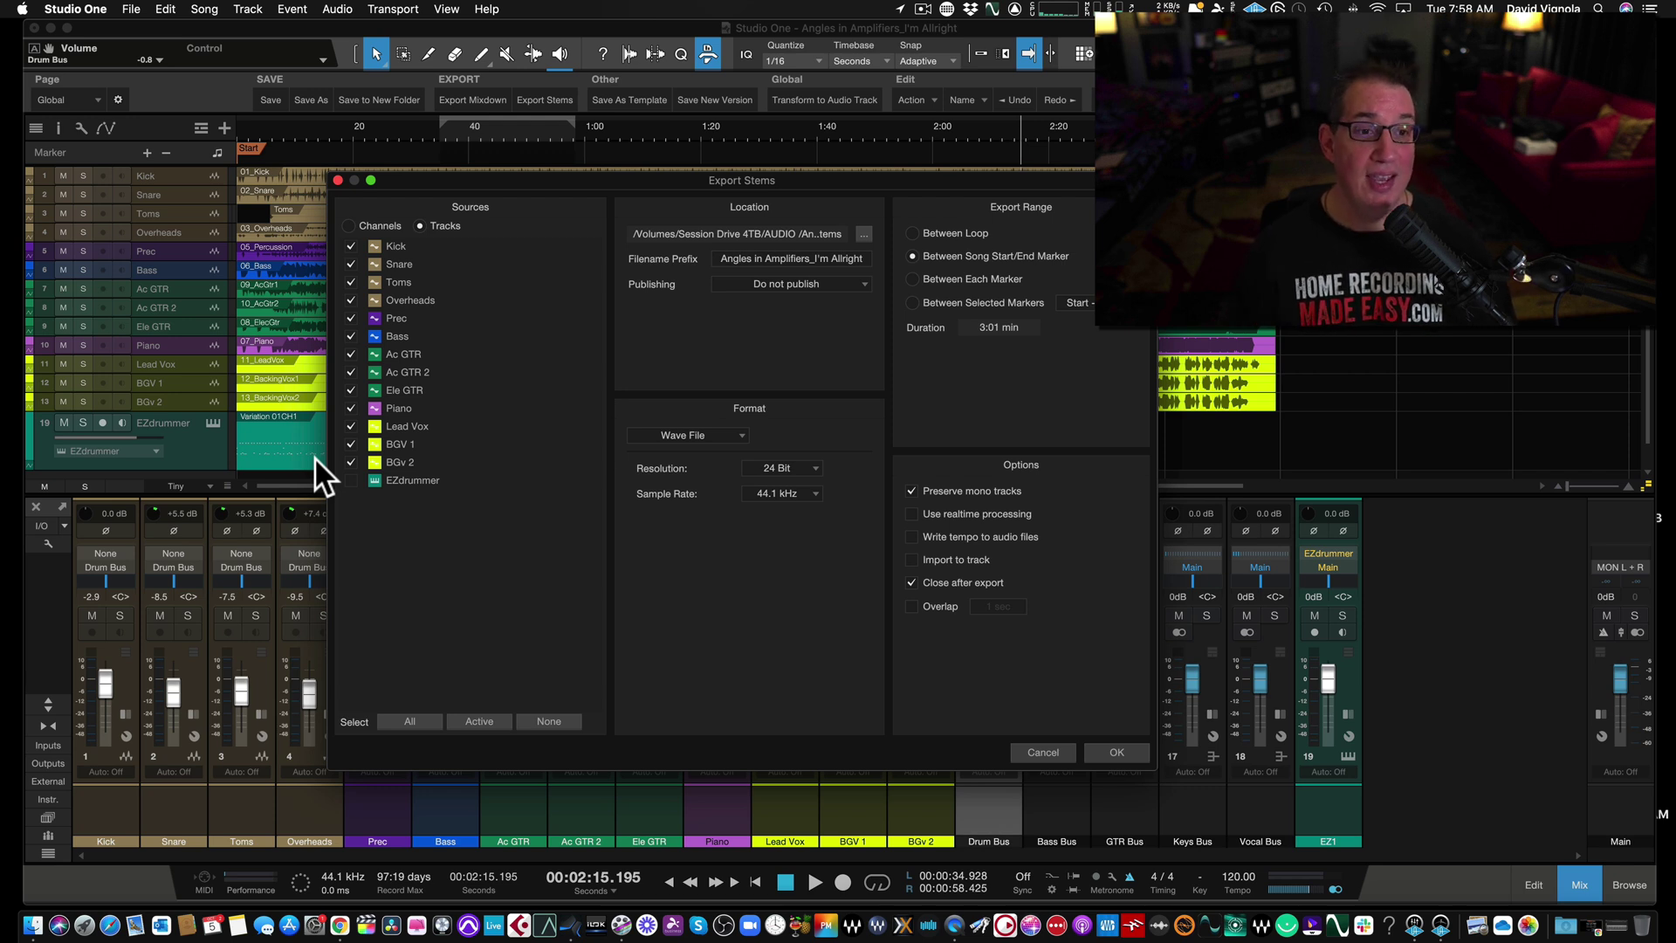
left_click(349, 225)
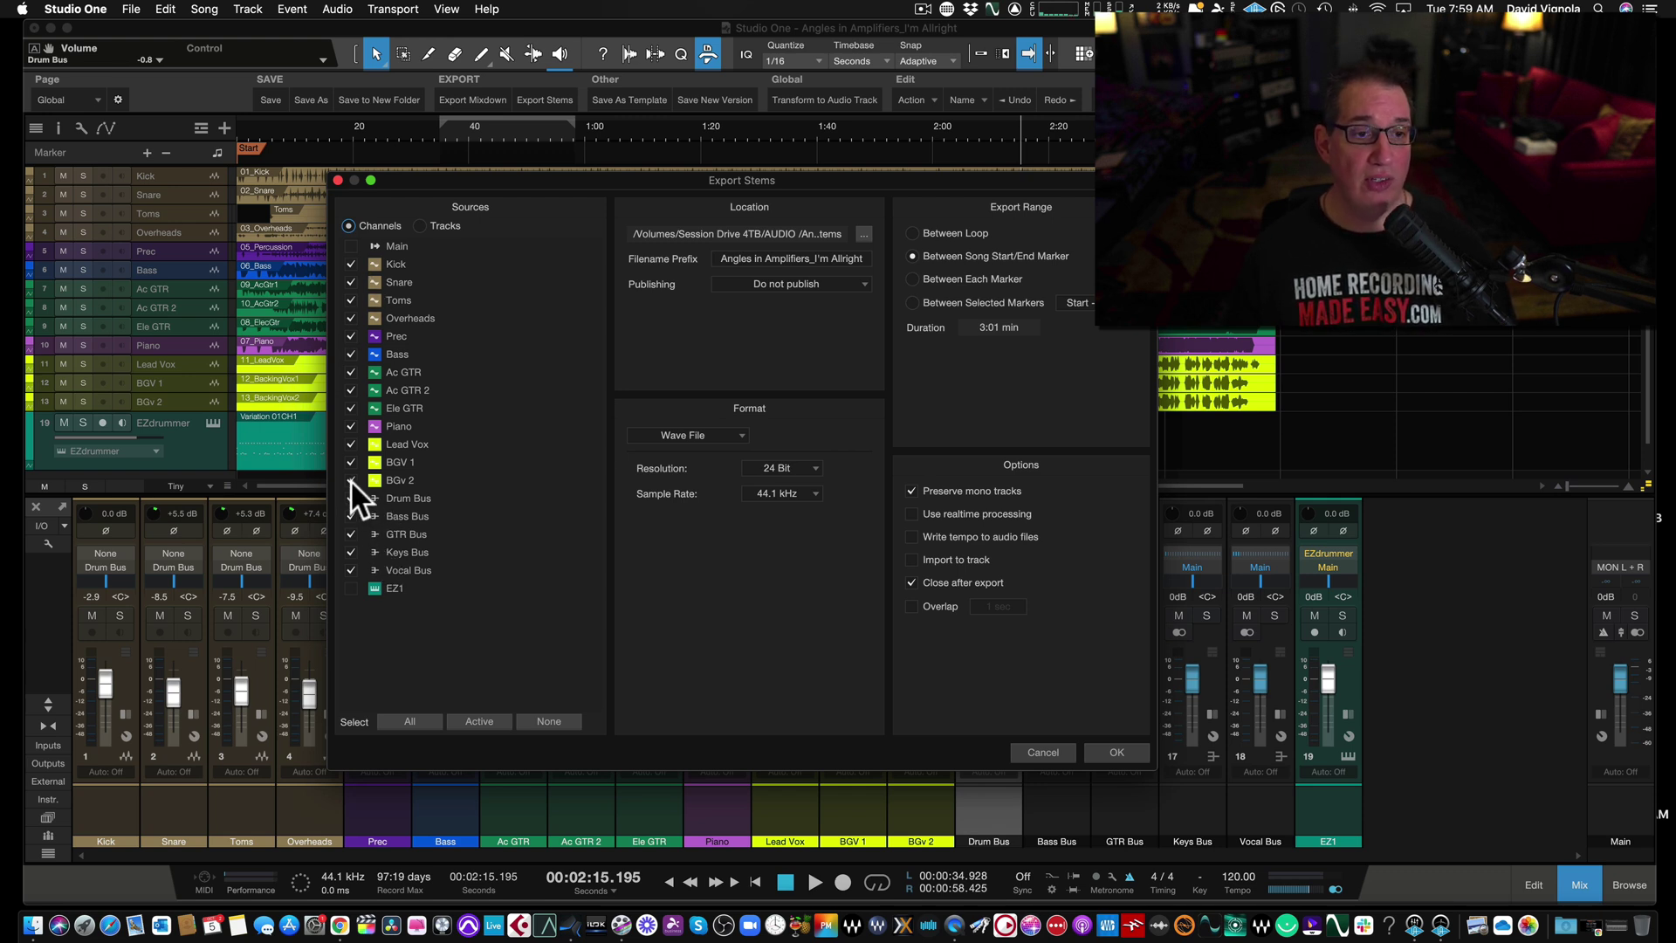
Untick the individual channel checkboxes, leaving only the Drum, Bass, GTR, Keys and Vocal buses ticked
left_click_drag(350, 478, 355, 265)
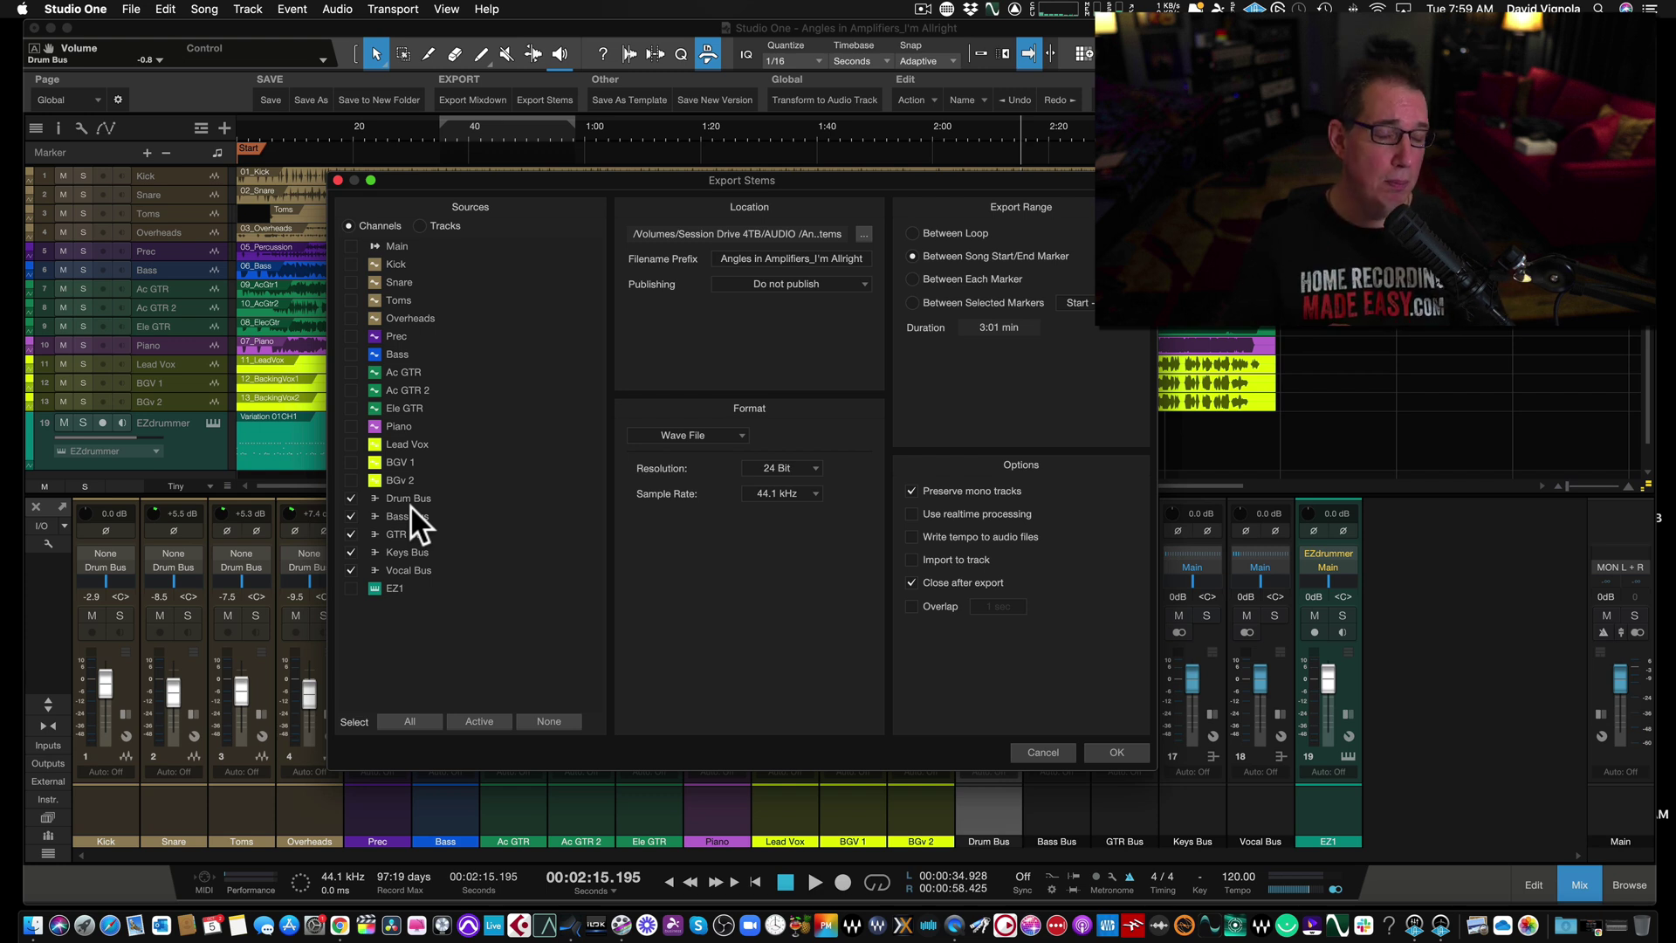
Tick Kick, Snare, Toms, Overheads, Prec, Bass, Ac GTR 1–2, Piano, Lead Vox and BGV 1–2 as sources
left_click(351, 265)
left_click(351, 282)
left_click(352, 300)
left_click(351, 317)
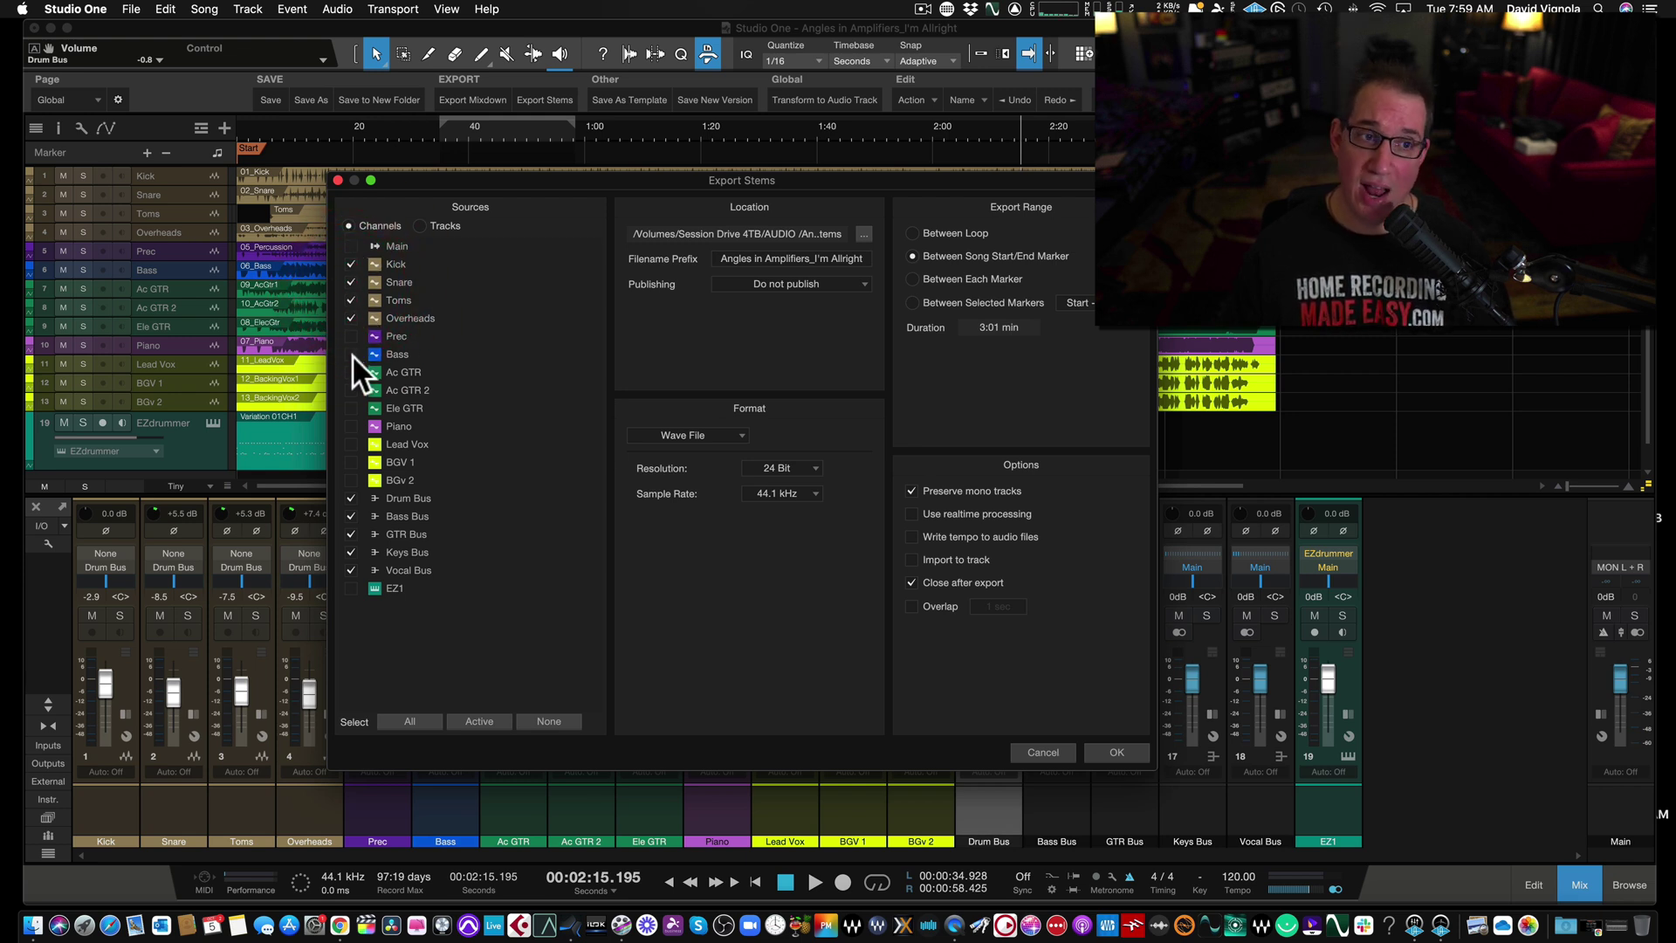
left_click(351, 337)
left_click(353, 354)
left_click(351, 372)
left_click(351, 391)
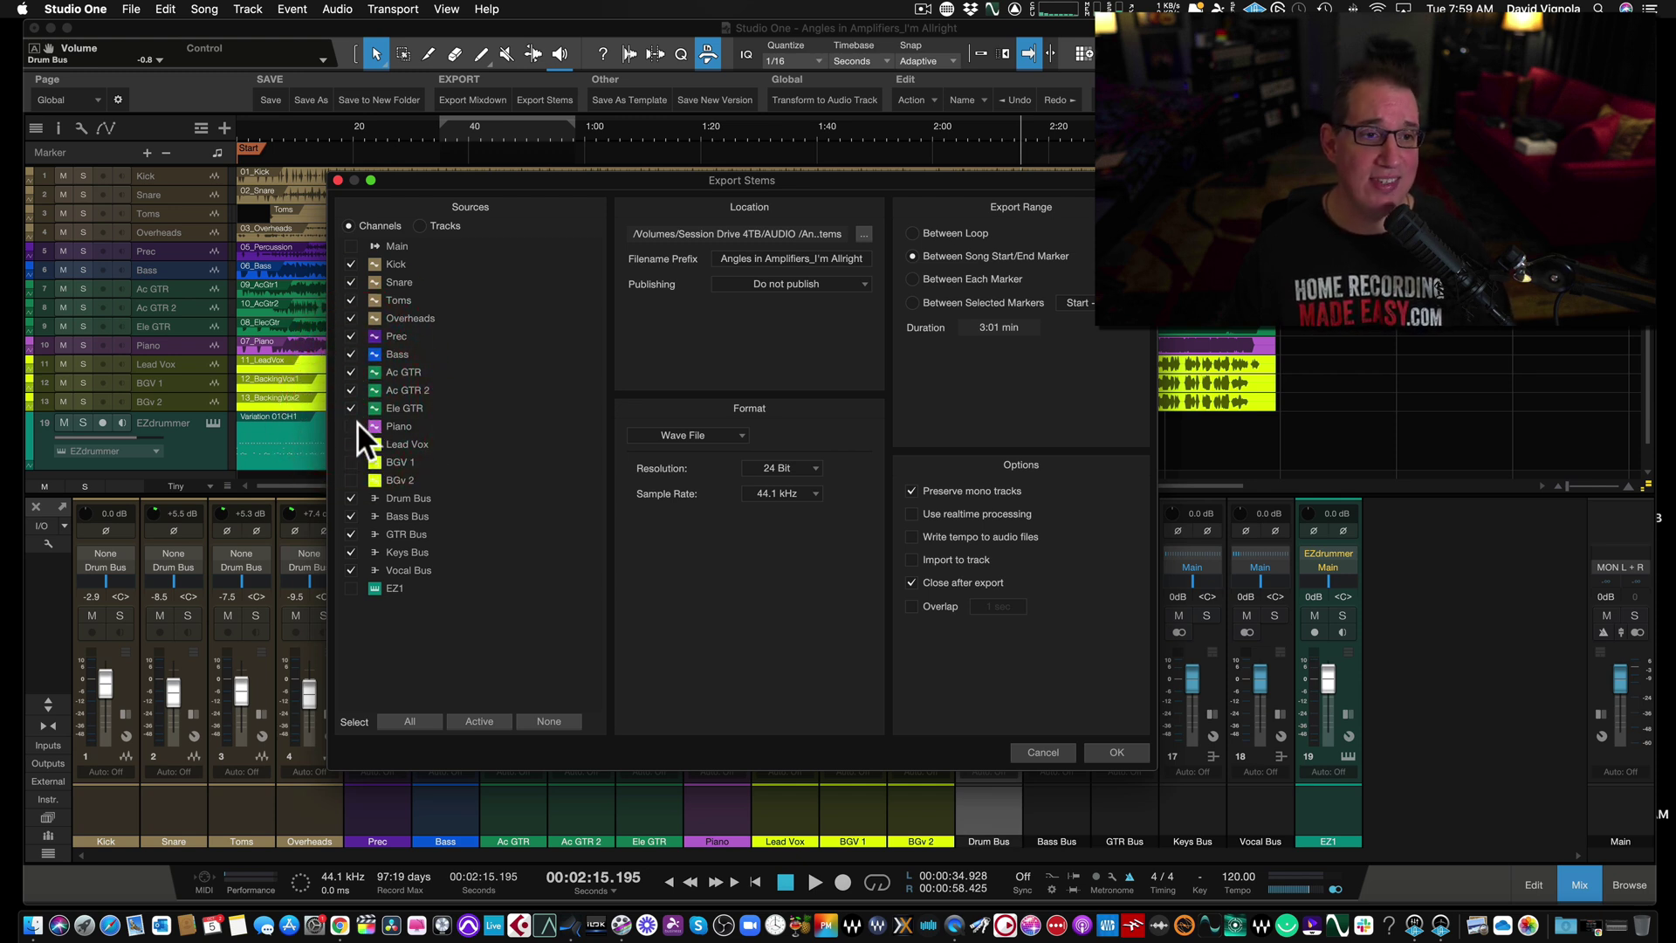
left_click(352, 424)
left_click(350, 442)
left_click(348, 462)
left_click(350, 480)
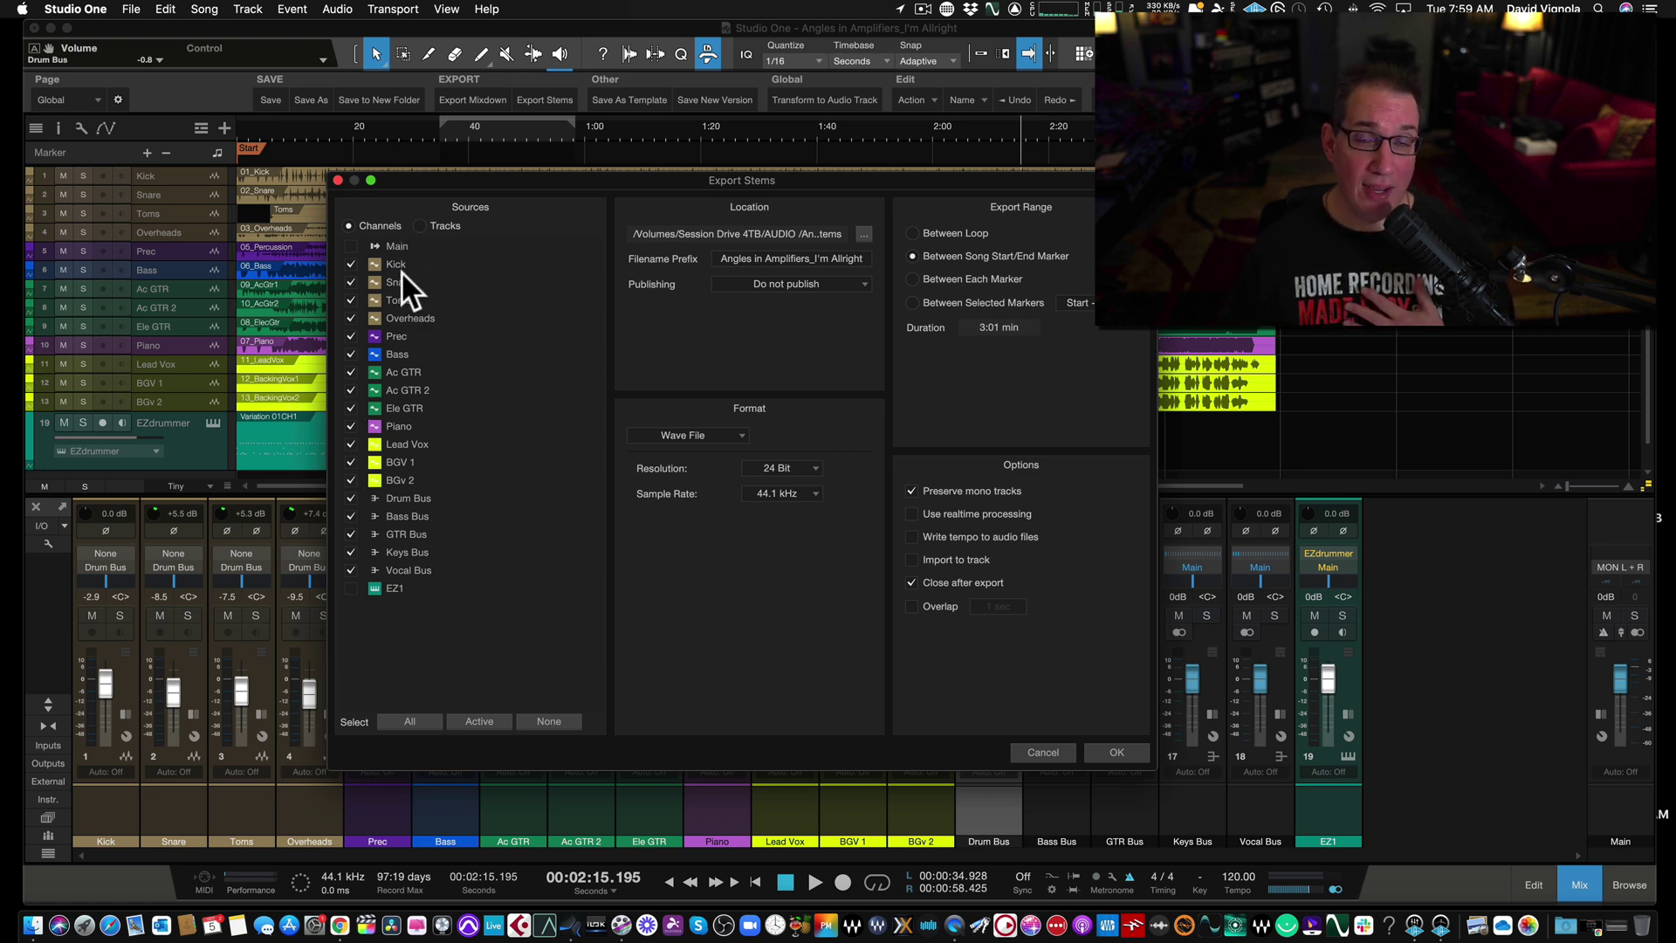
Untick the Drum, GTR, Keys and Vocal buses and switch Sources to Tracks
left_click(350, 497)
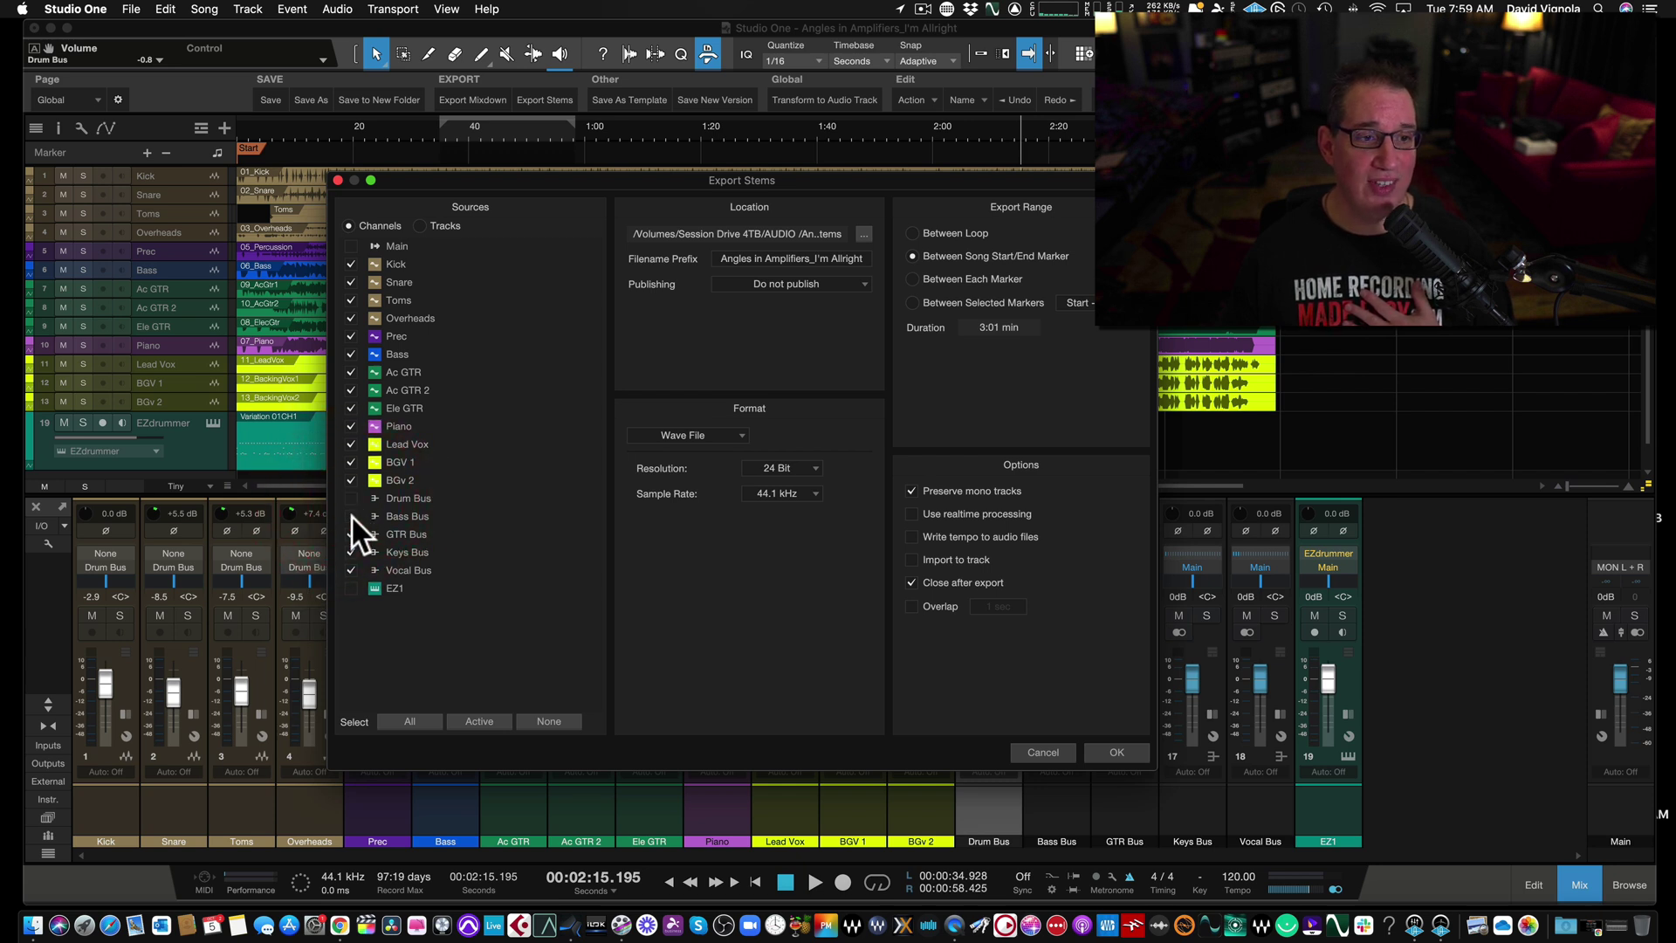
left_click(351, 534)
left_click(349, 552)
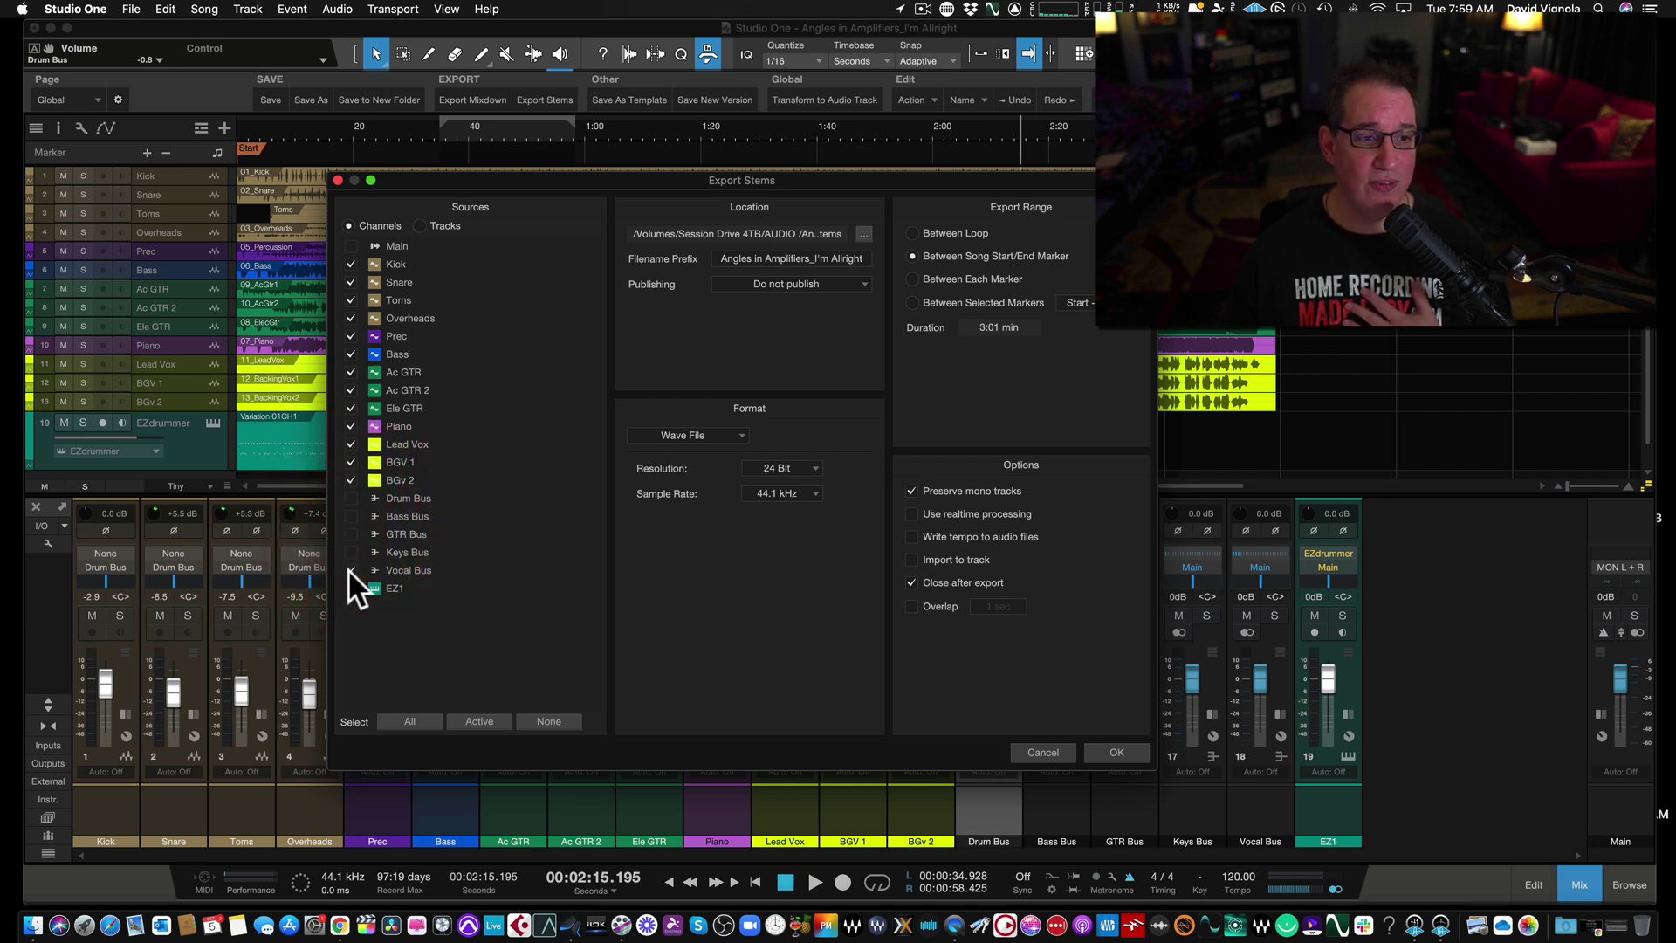
left_click(350, 569)
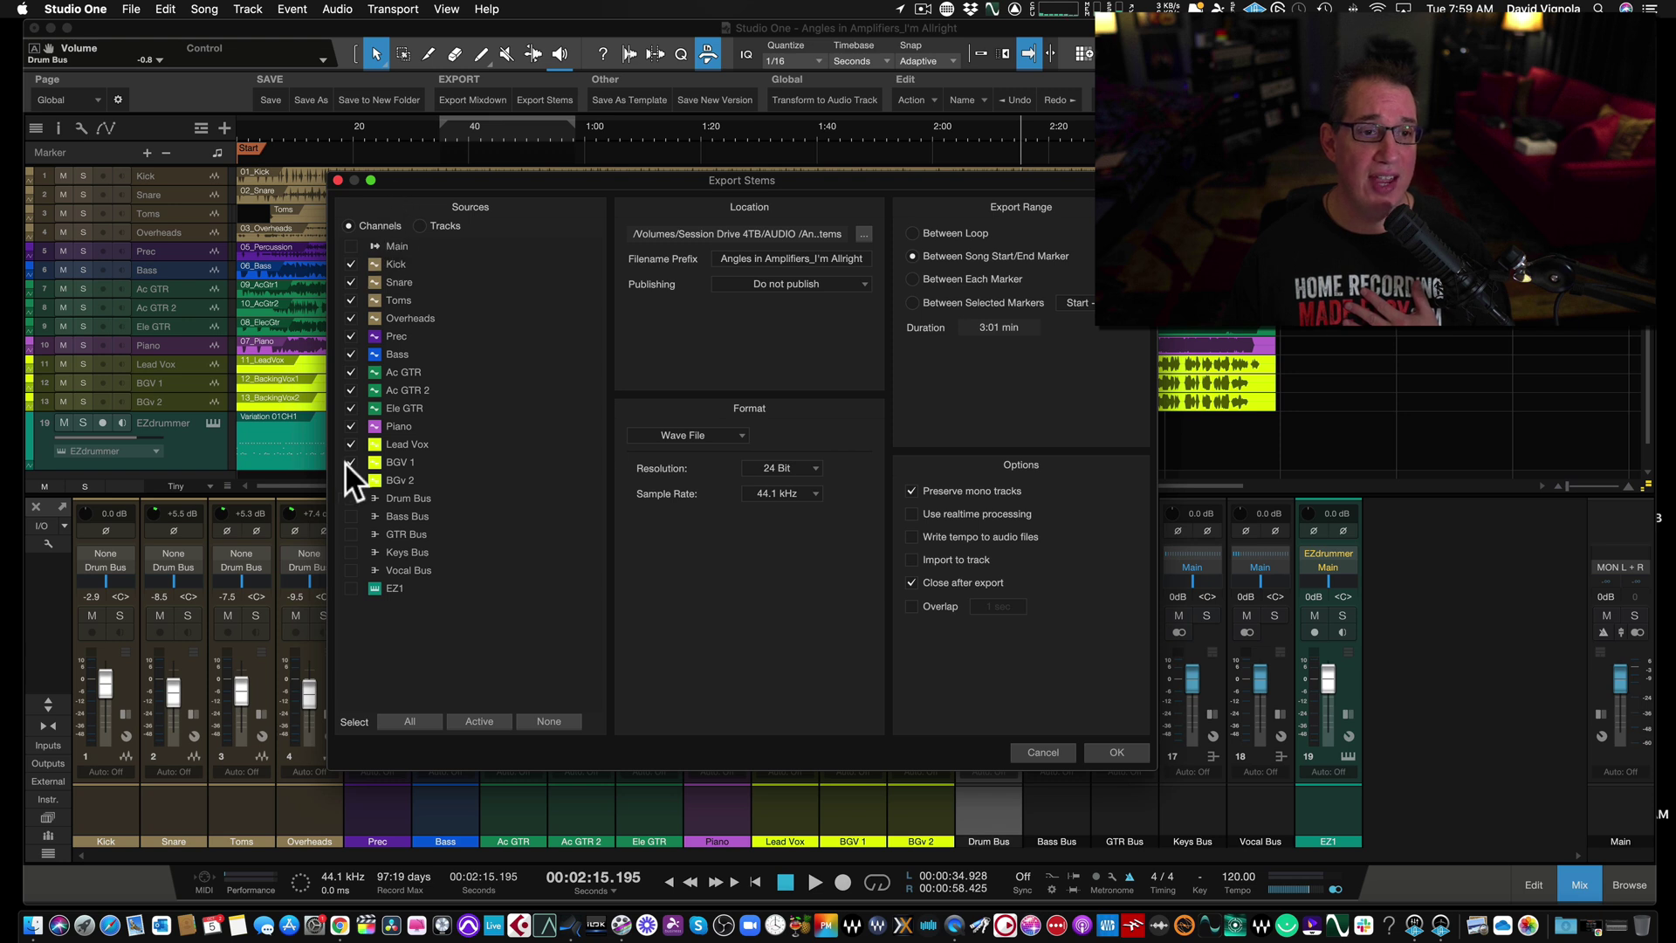
left_click(420, 224)
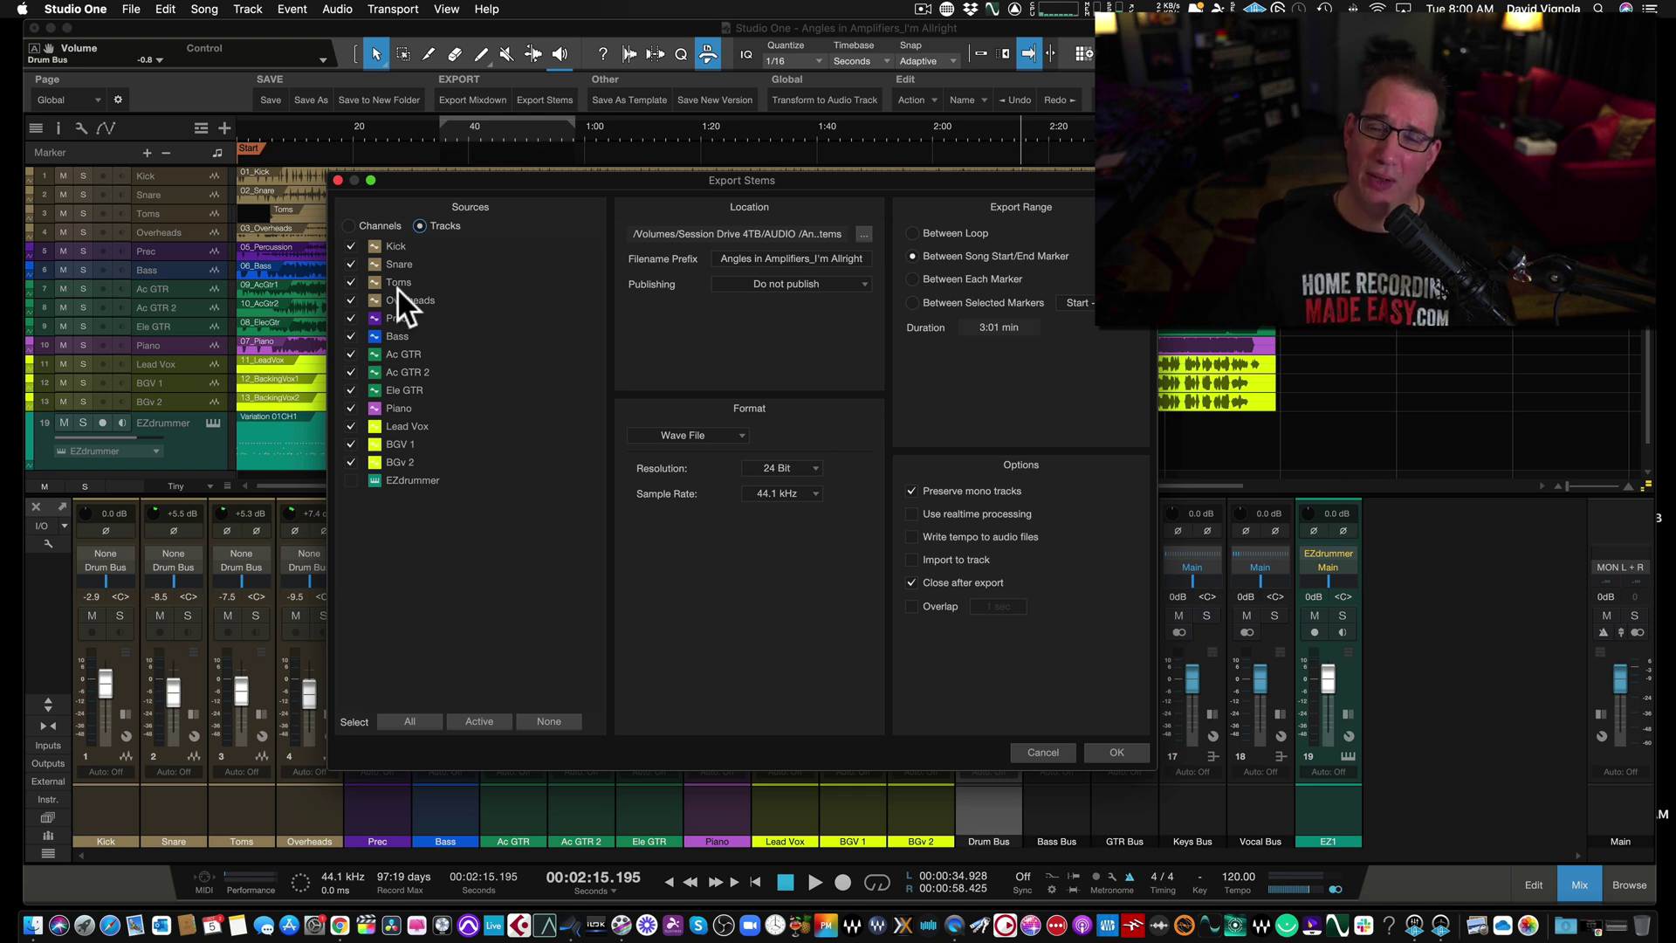
Delete the song title from the start of the Filename Prefix, leaving "I'm Allright"
left_click(719, 258)
left_click(721, 259)
key("Delete")
key("Delete")
key("Delete")
key("Delete")
key("Delete")
key("Delete")
key("Delete")
key("Delete")
key("Delete")
key("Delete")
key("Delete")
key("Delete")
key("Delete")
key("Delete")
key("Delete")
key("Delete")
key("Delete")
key("Delete")
key("Delete")
key("Delete")
key("Delete")
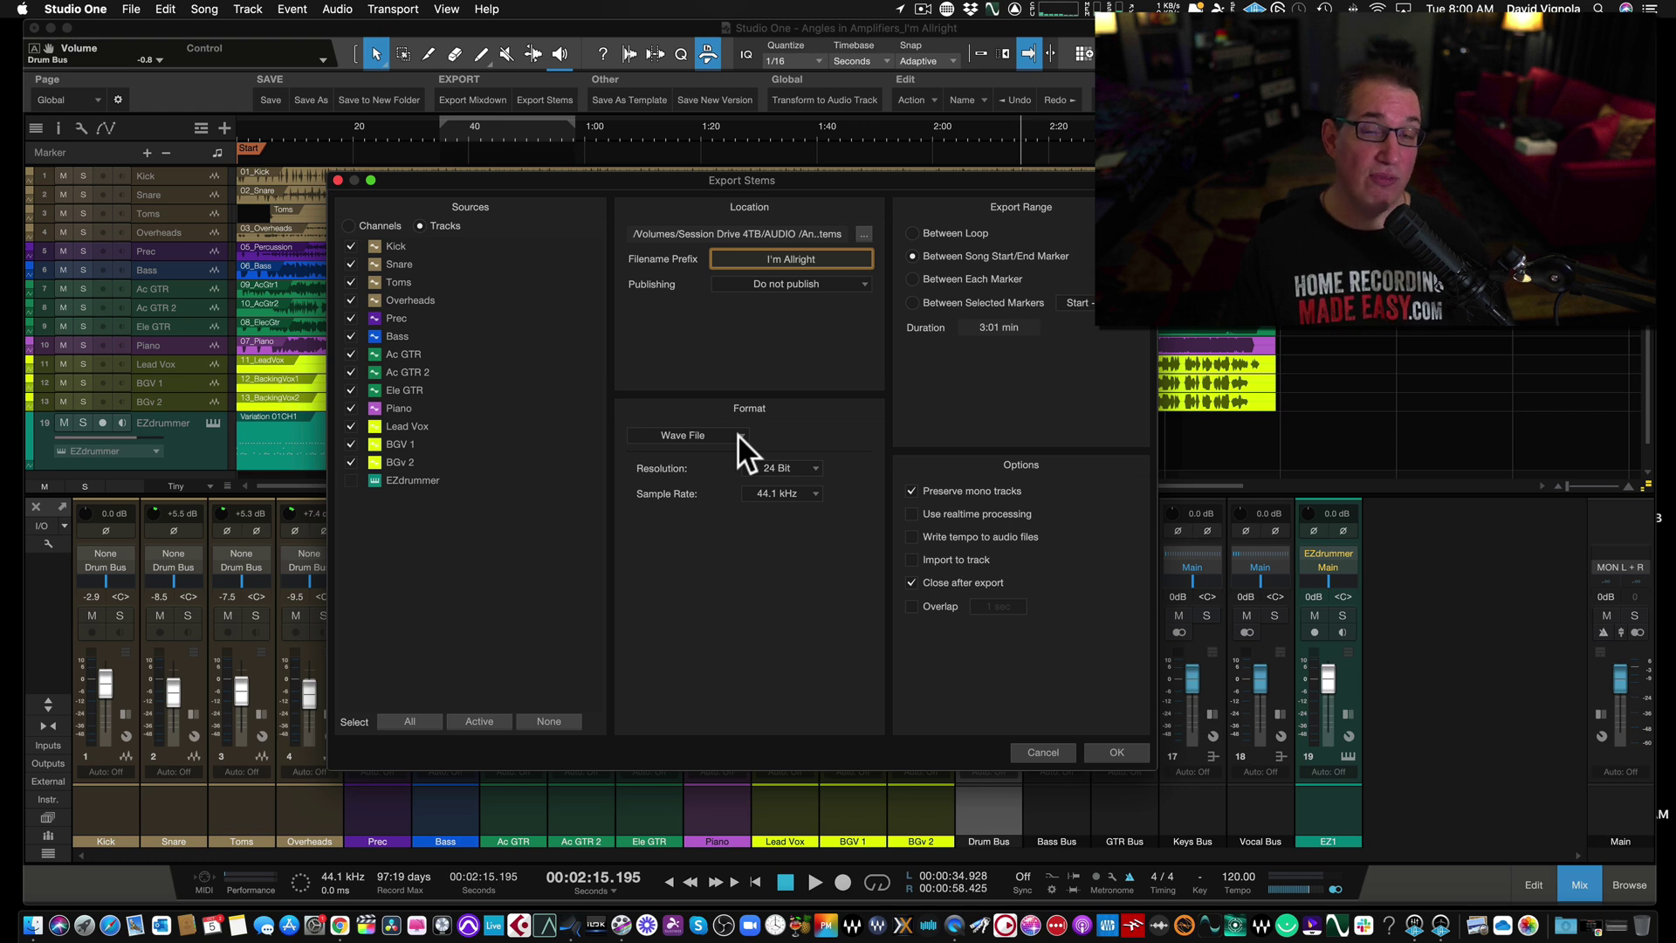
Set the Wave format to 32 Bit Float resolution and a 48.0 kHz sample rate
left_click(796, 466)
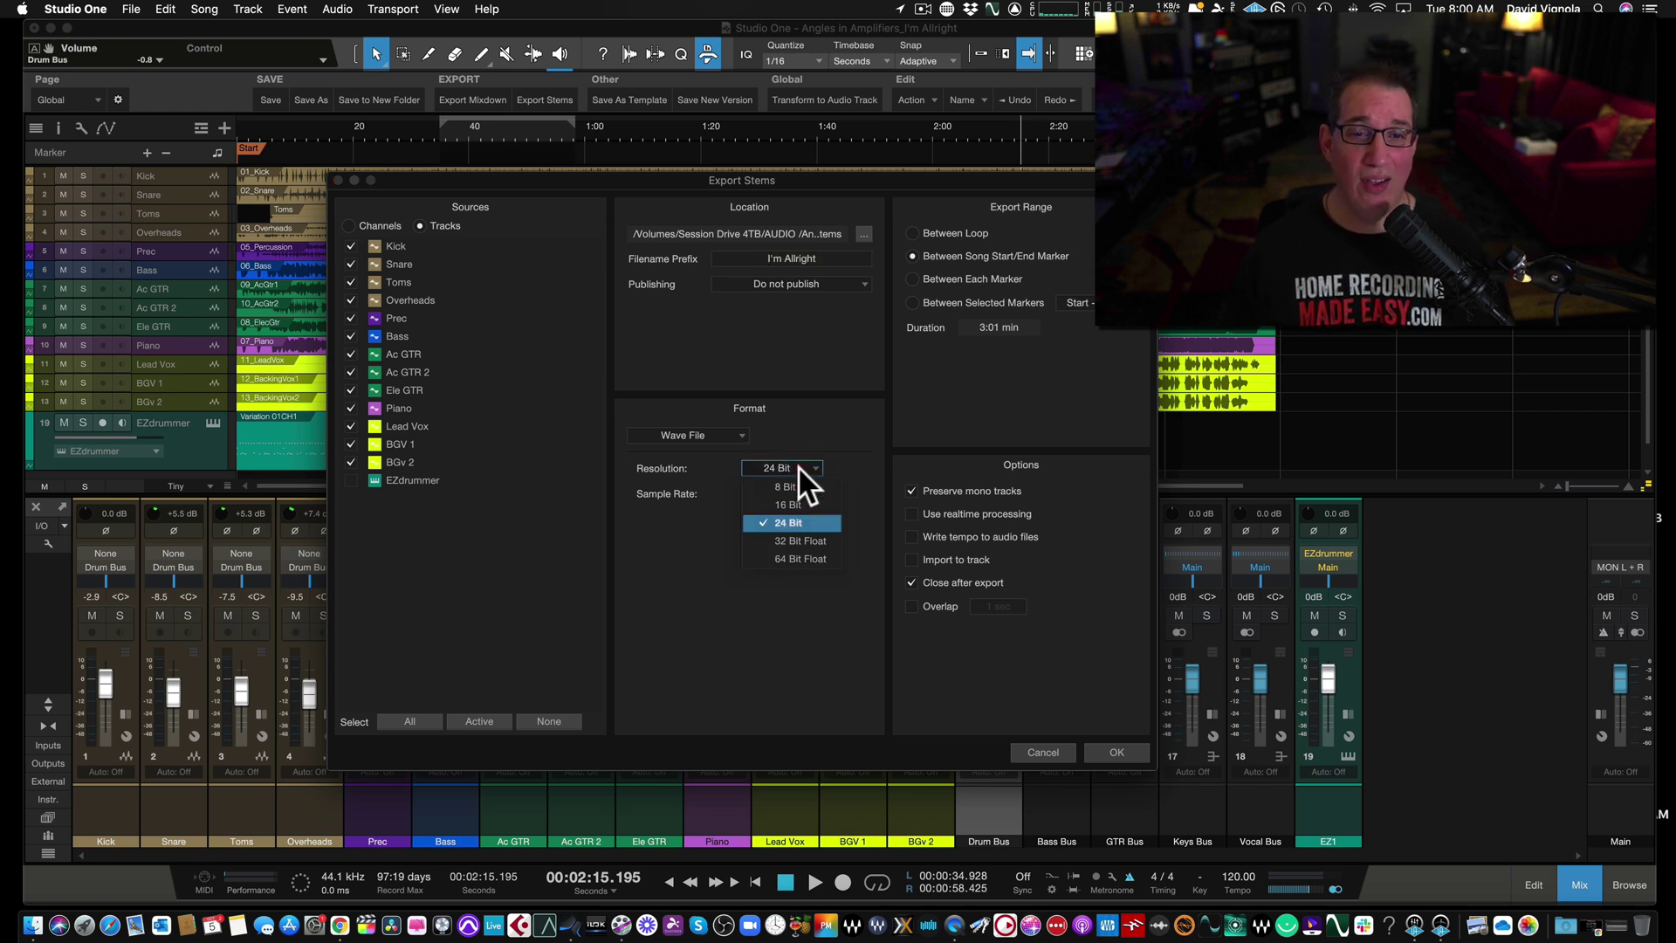
left_click(794, 540)
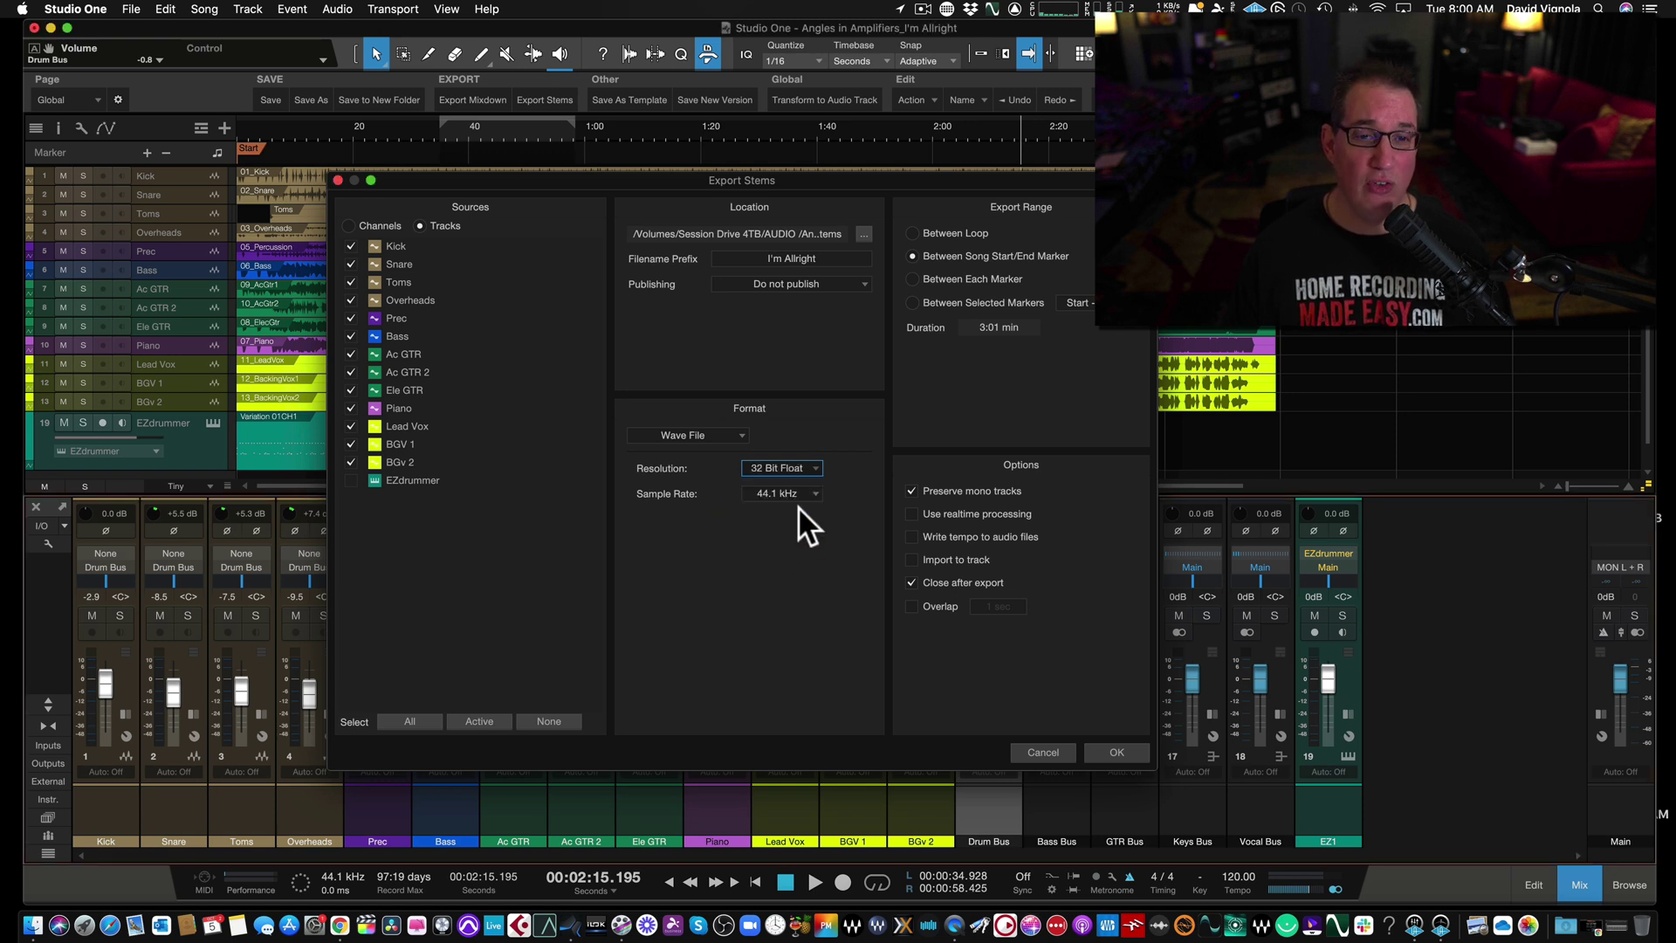
left_click(805, 494)
left_click(809, 579)
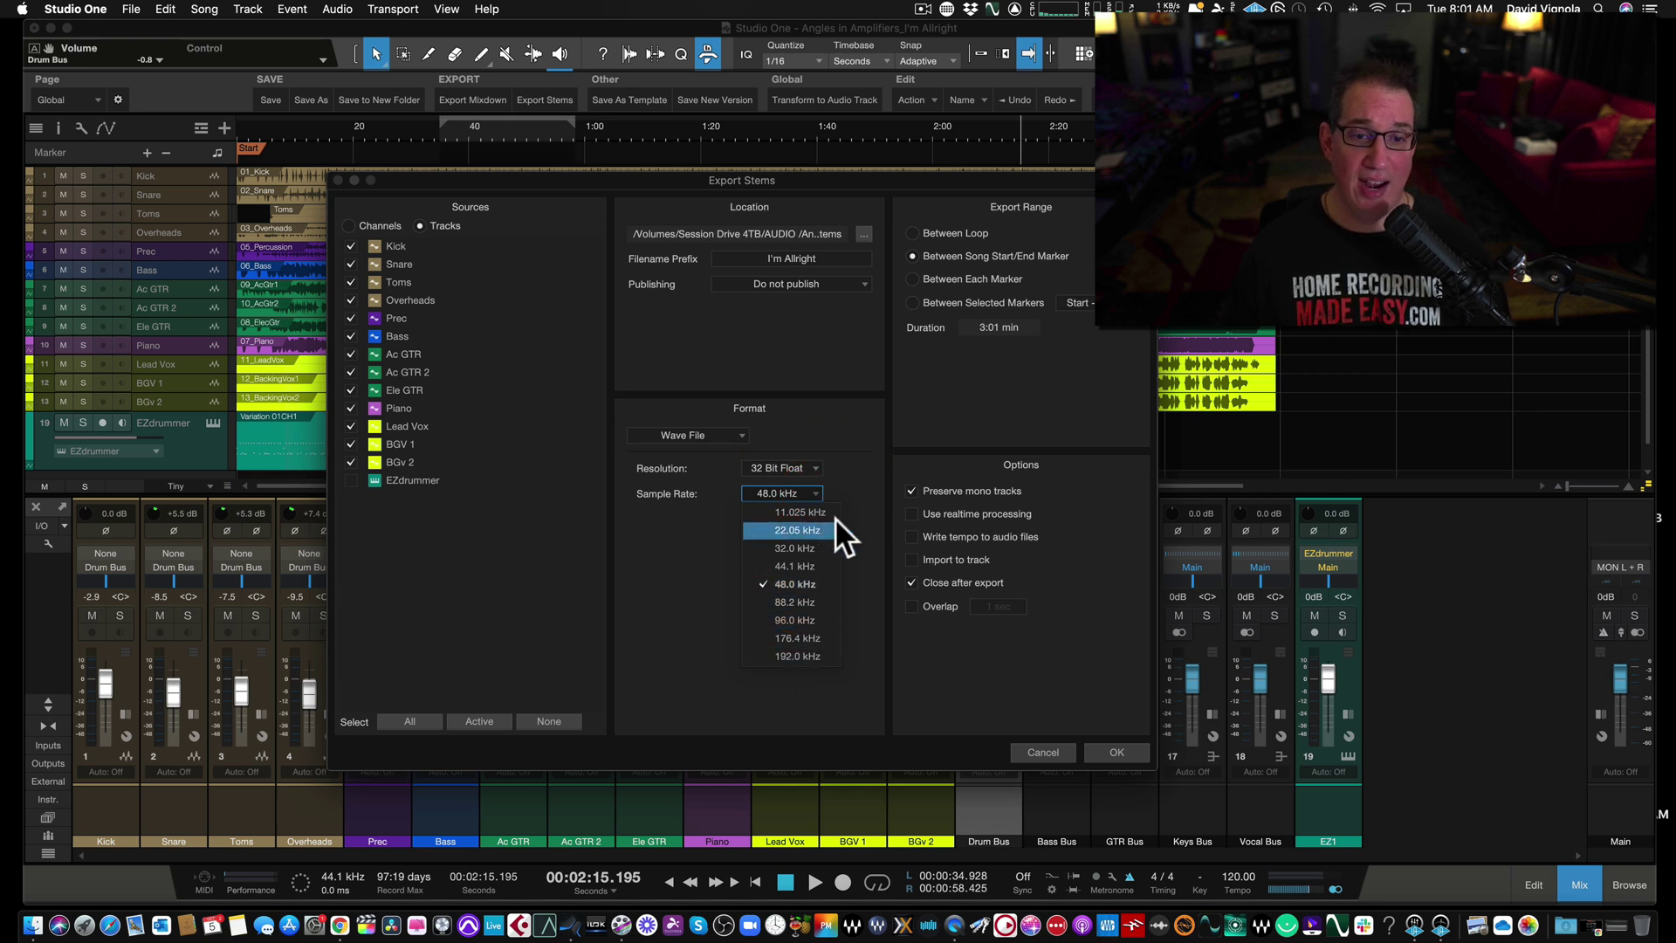
left_click(879, 515)
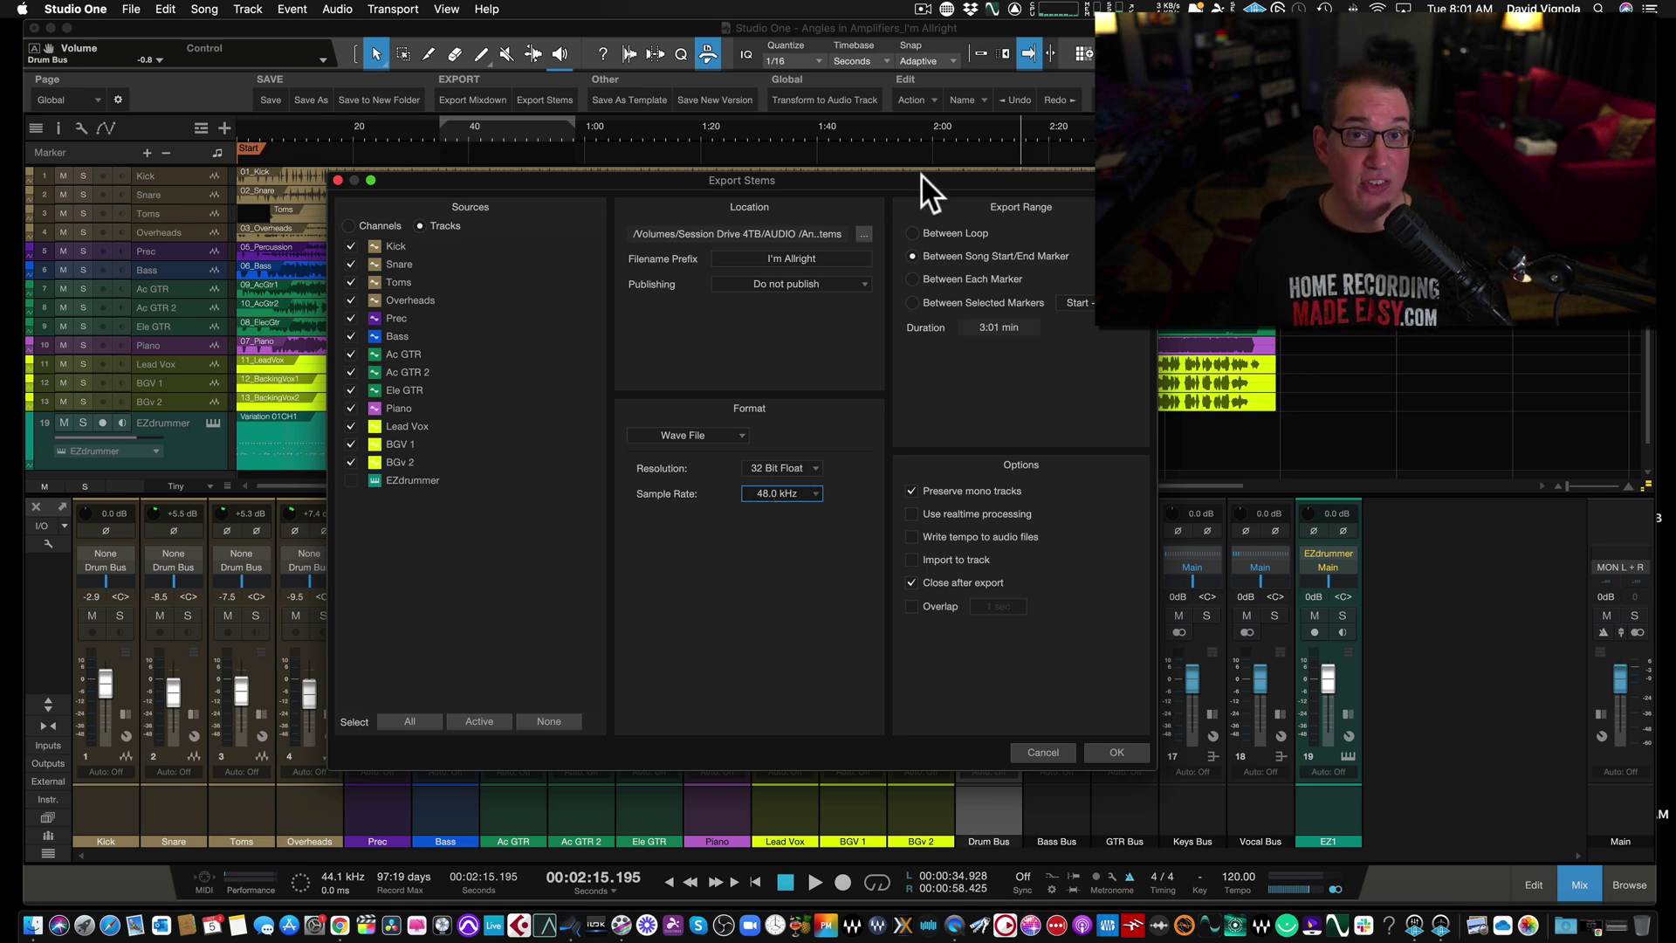
left_click_drag(920, 178, 885, 199)
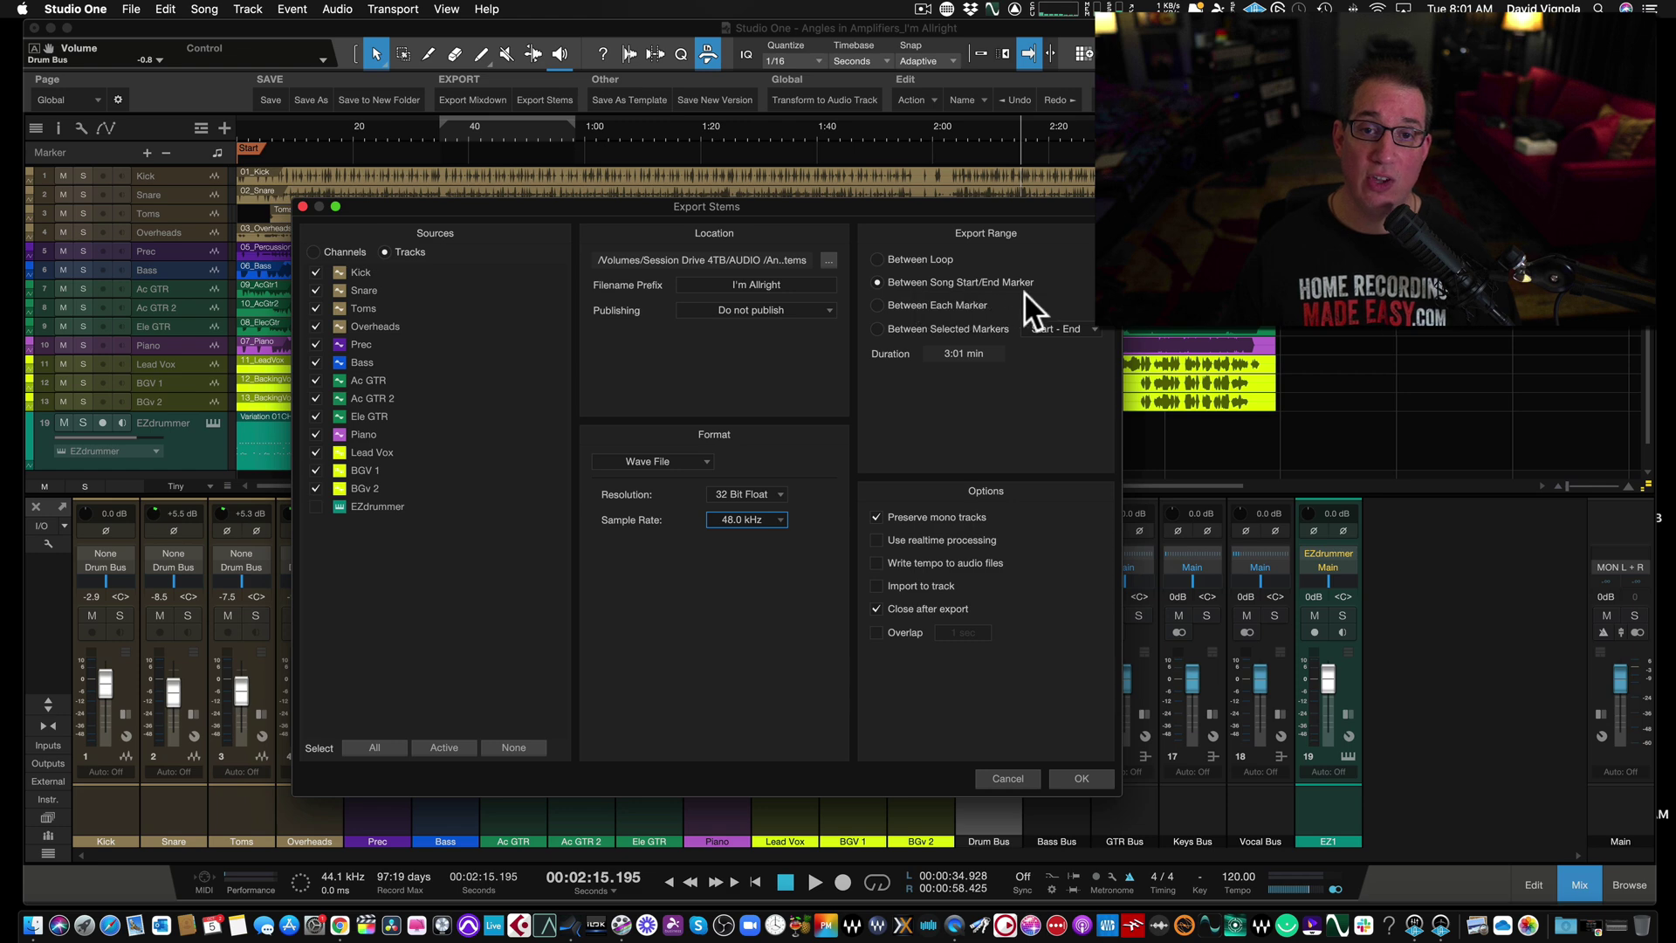
left_click_drag(915, 202, 915, 243)
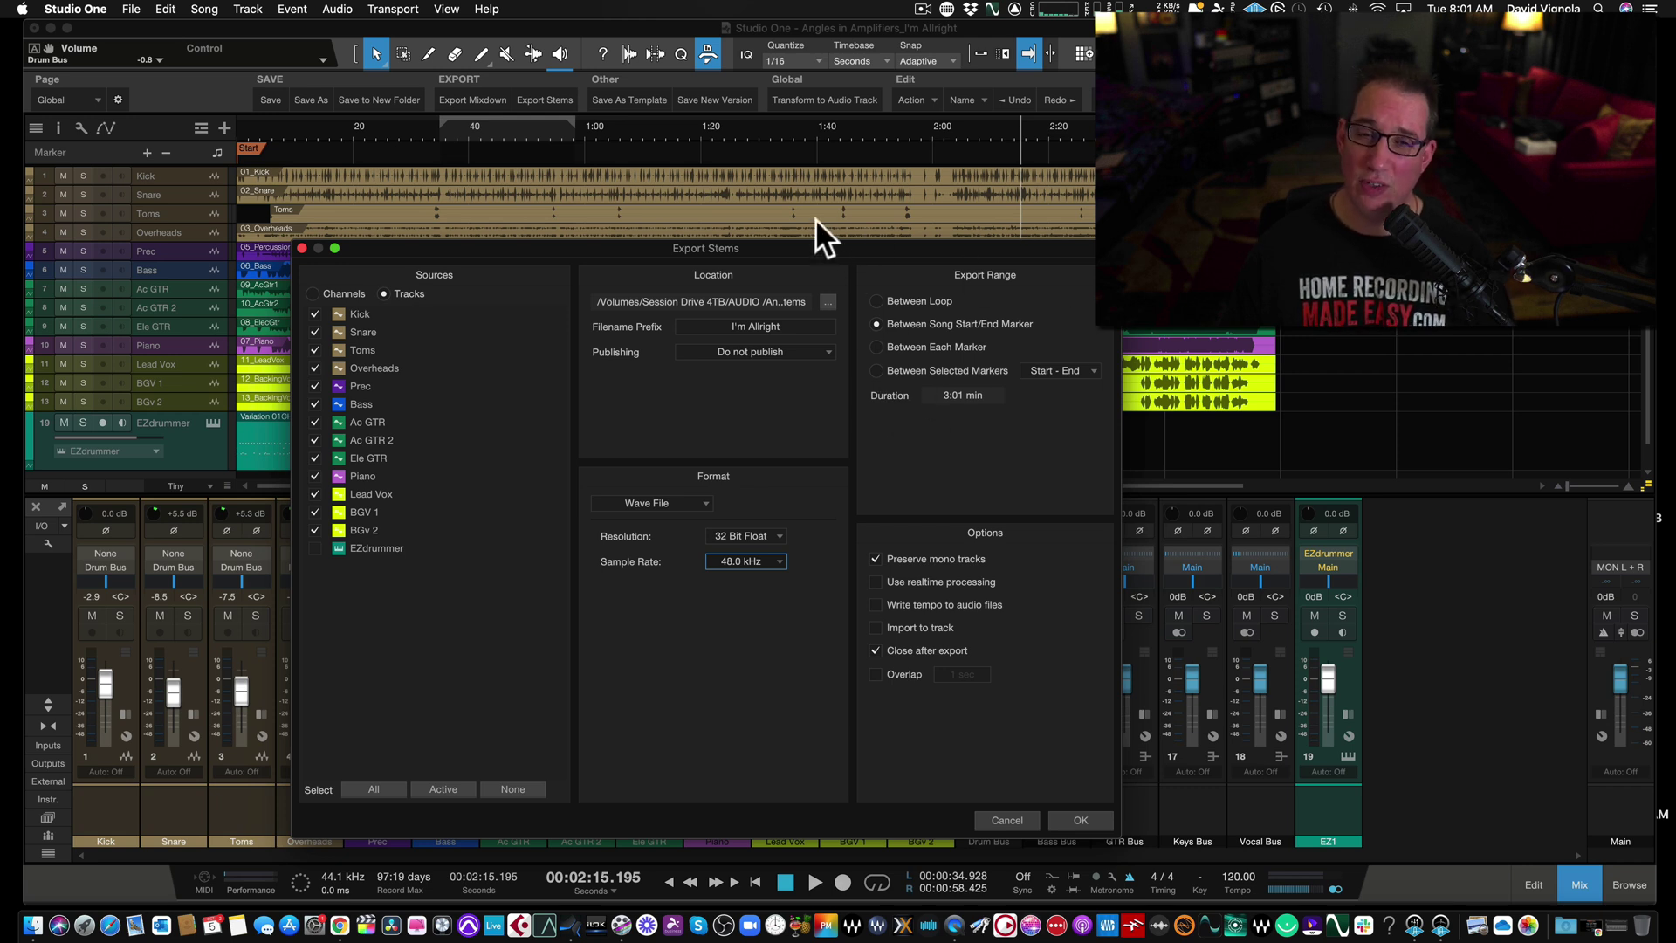
left_click_drag(778, 244, 779, 238)
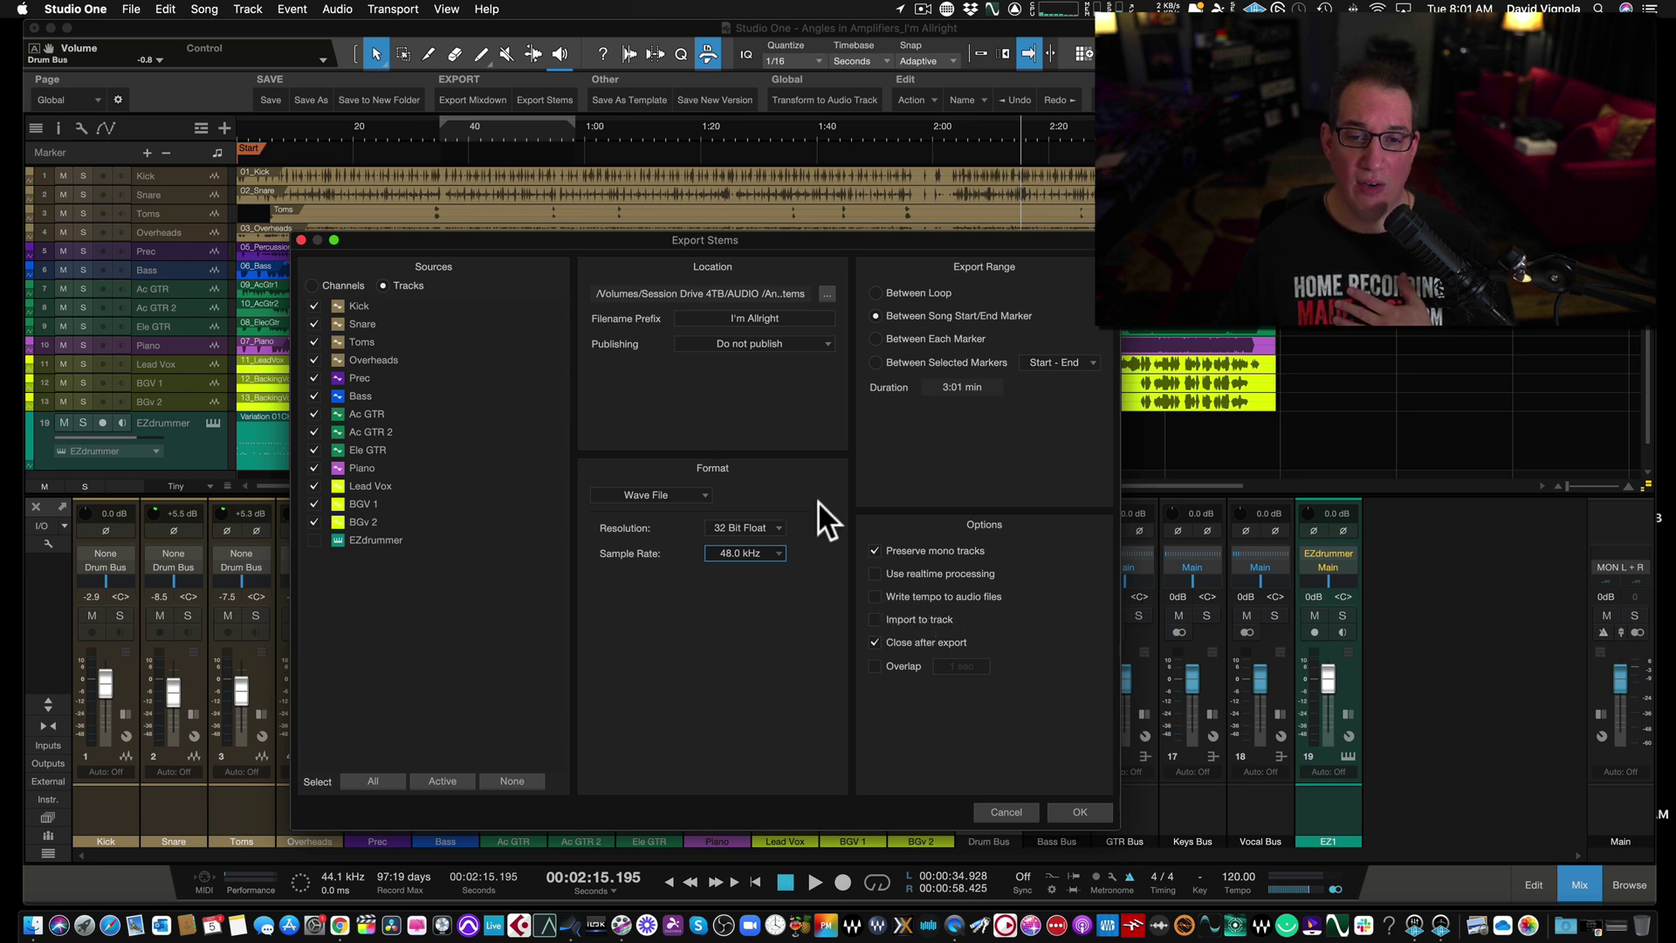
left_click_drag(814, 236, 747, 180)
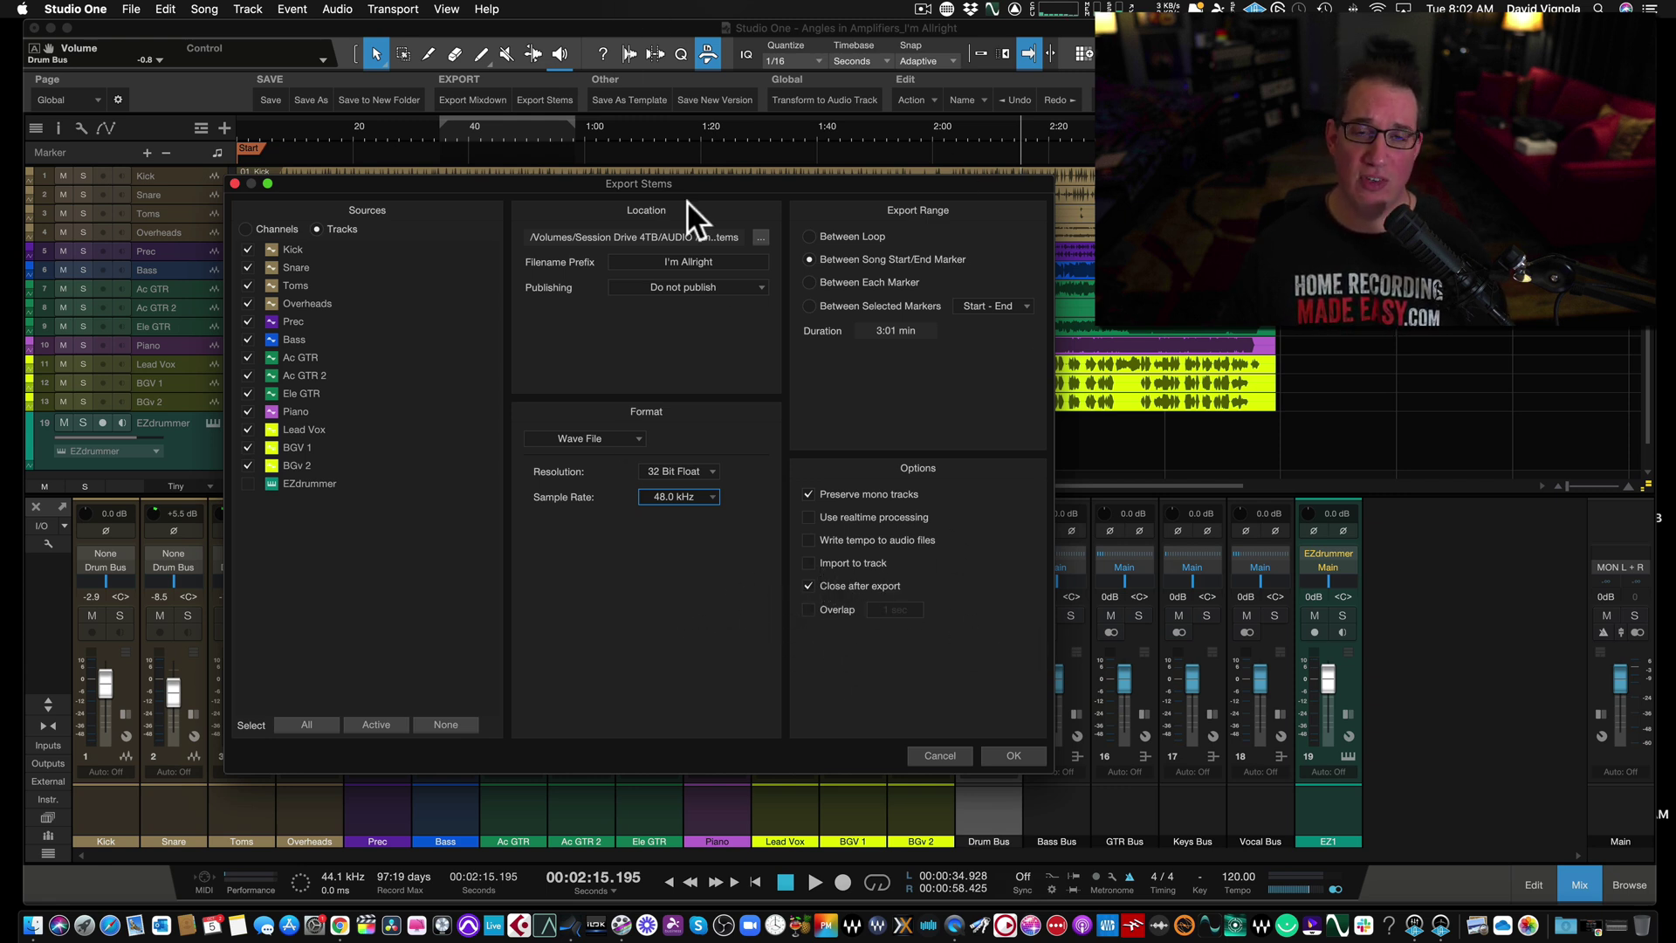
left_click_drag(711, 179, 737, 194)
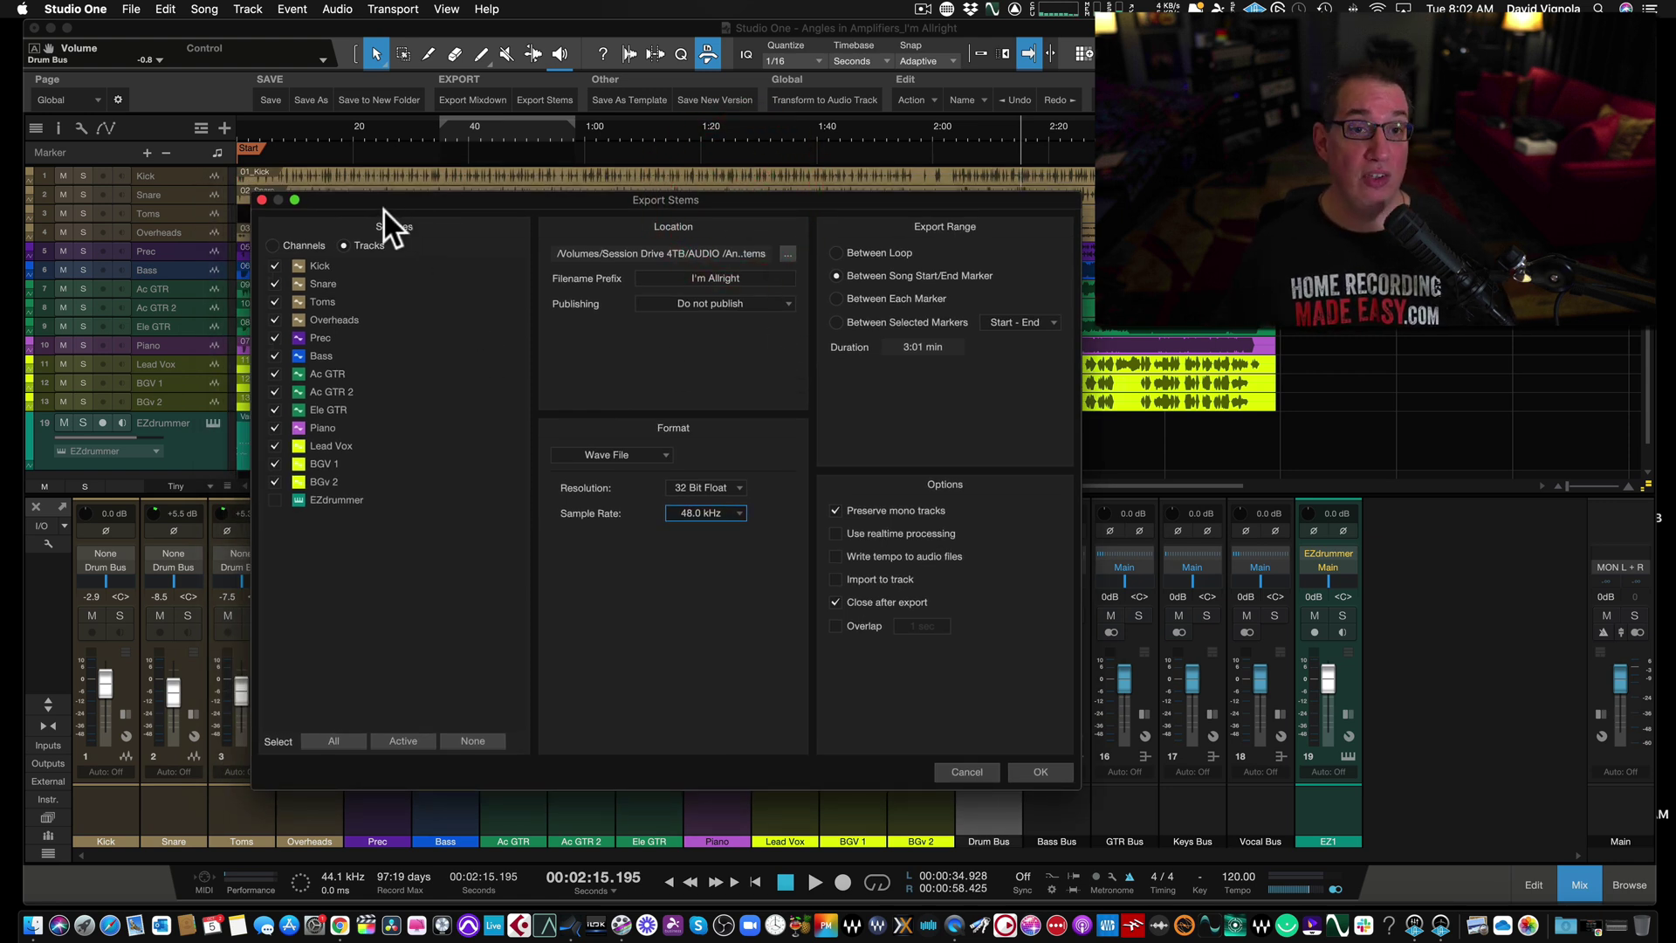
Confirm Export Stems with OK and centre the export progress window
left_click(1026, 771)
left_click_drag(1361, 631, 709, 426)
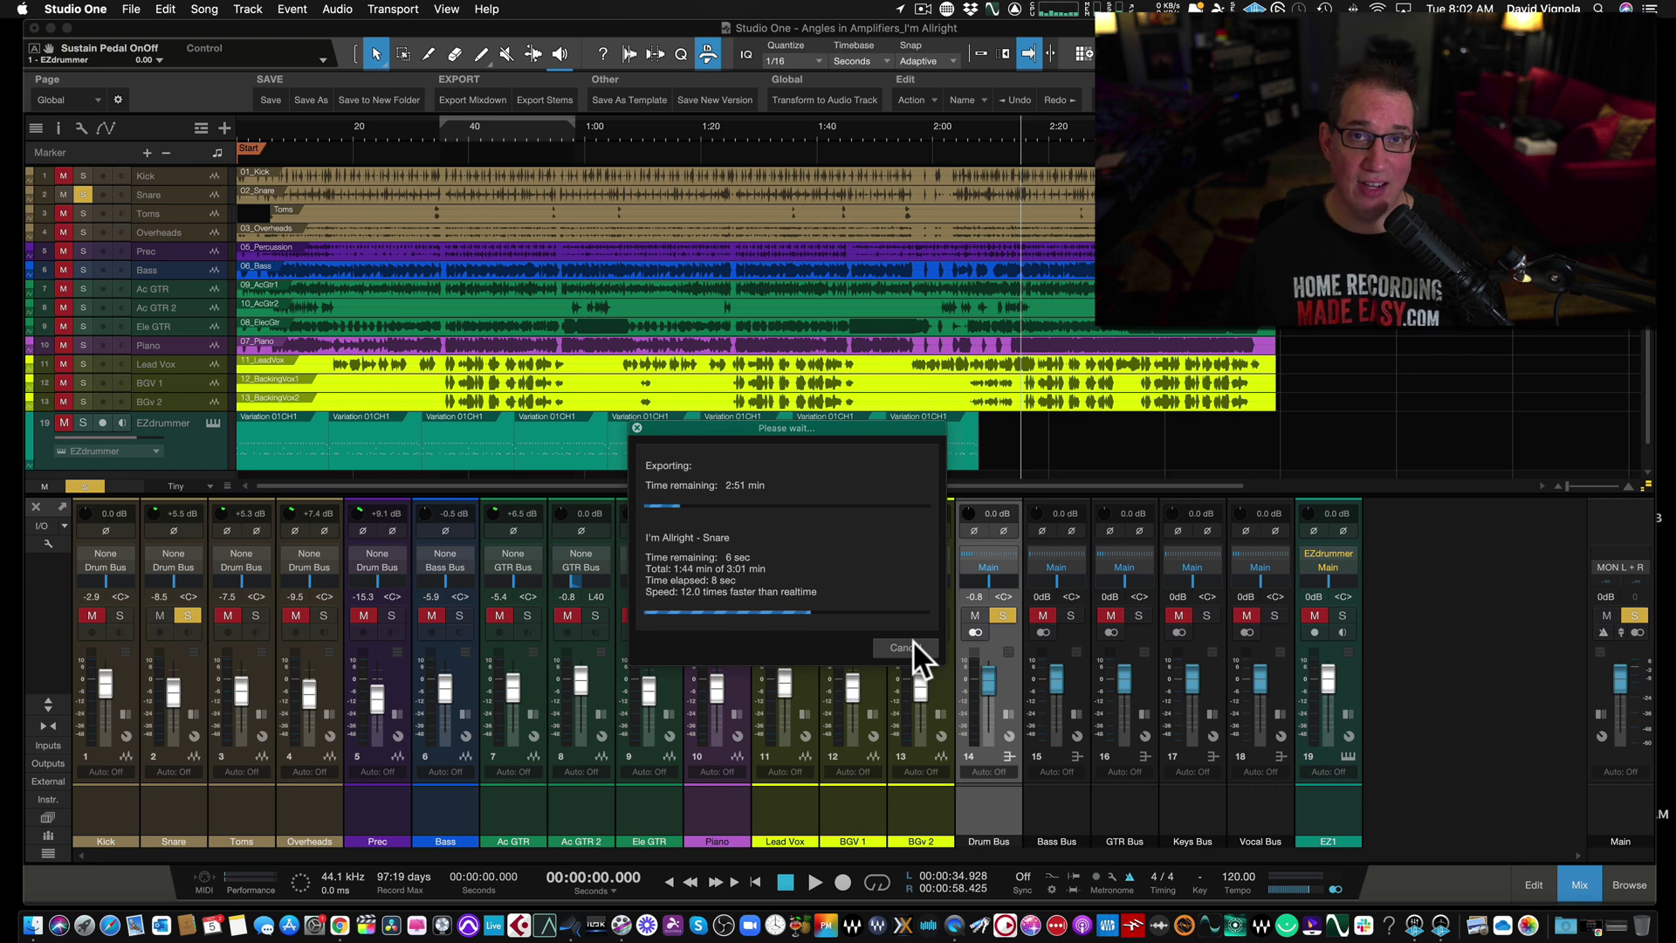
left_click(913, 641)
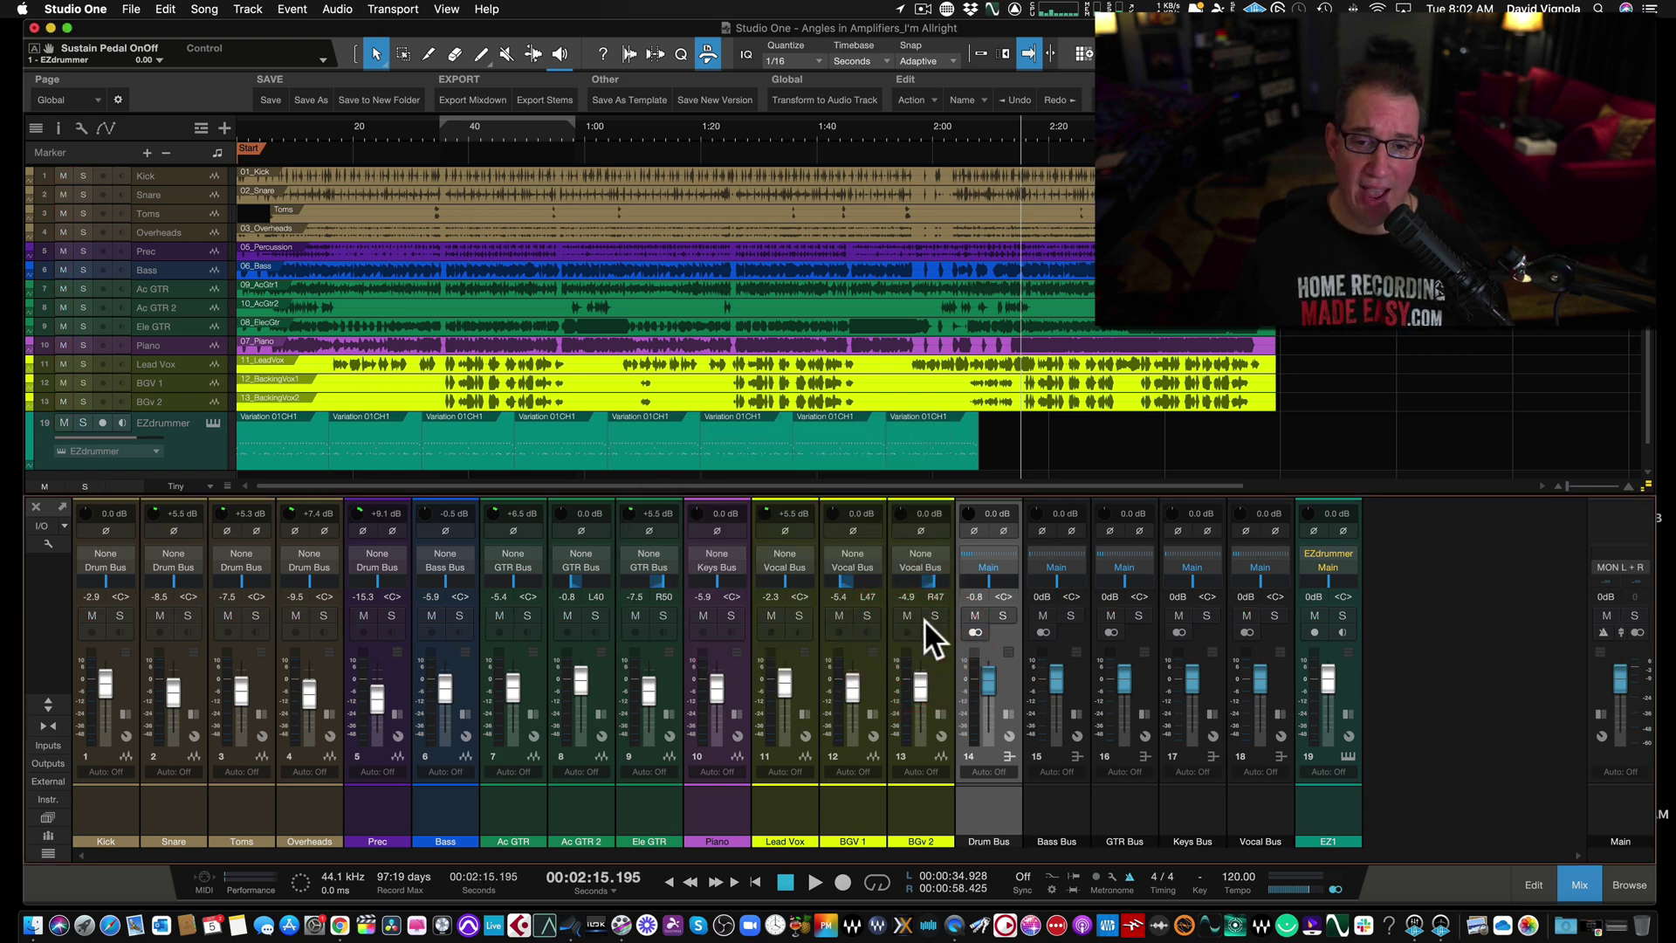
left_click(902, 813)
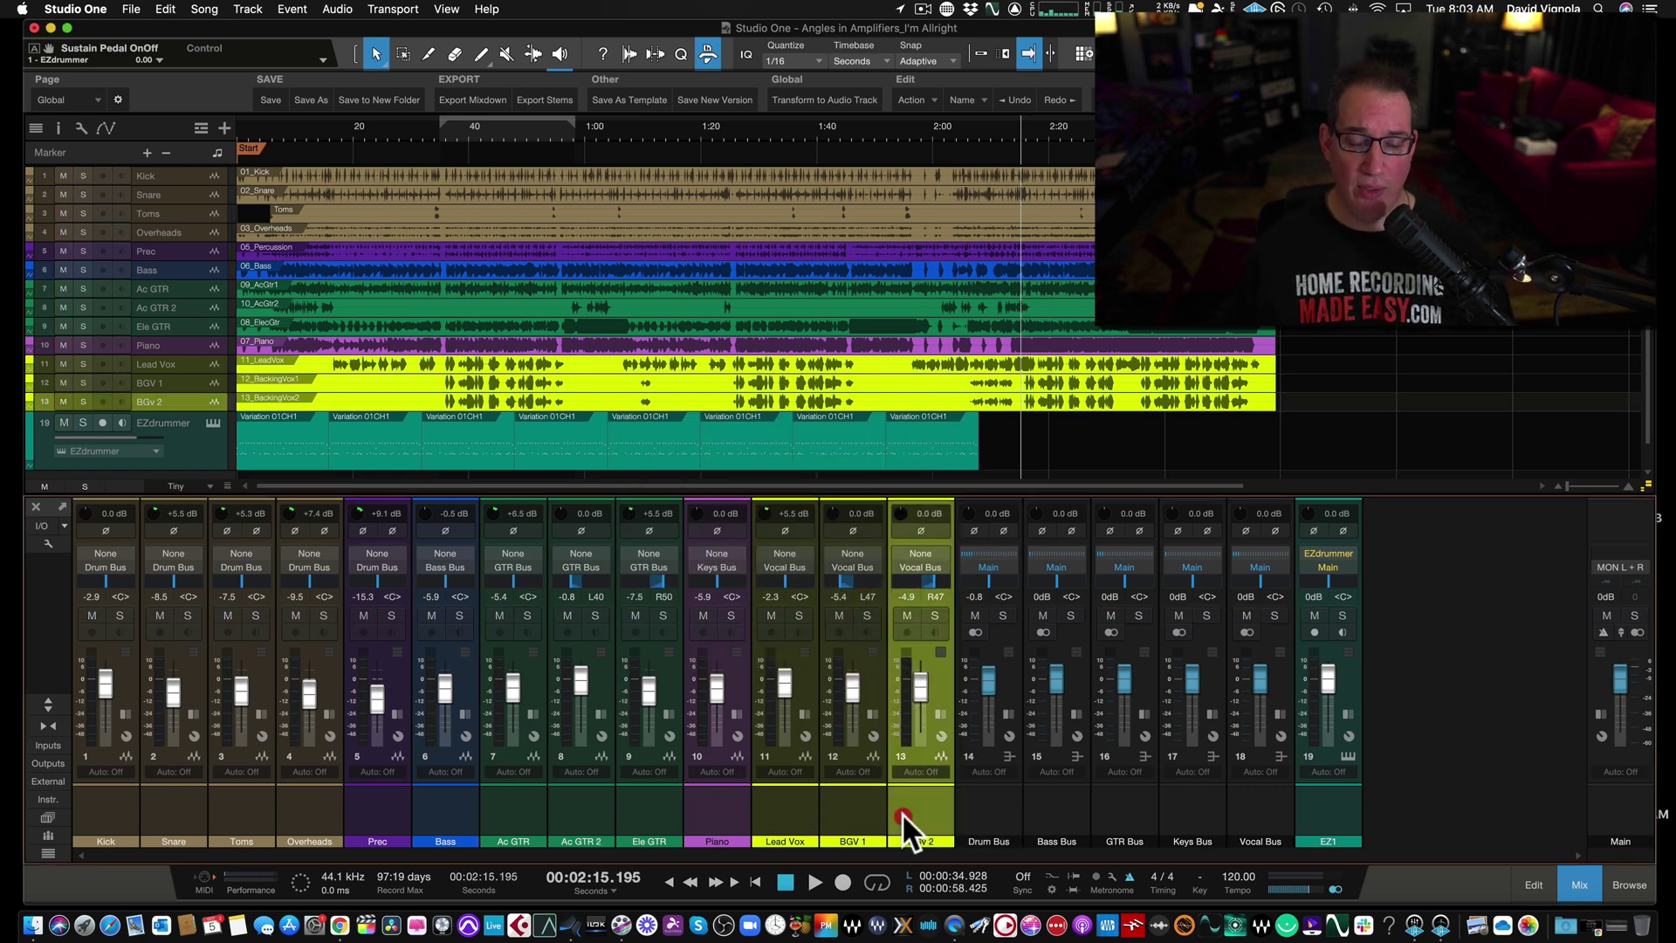
left_click(829, 808)
left_click(777, 808)
left_click(706, 810)
left_click(646, 805)
left_click(567, 804)
left_click(995, 814)
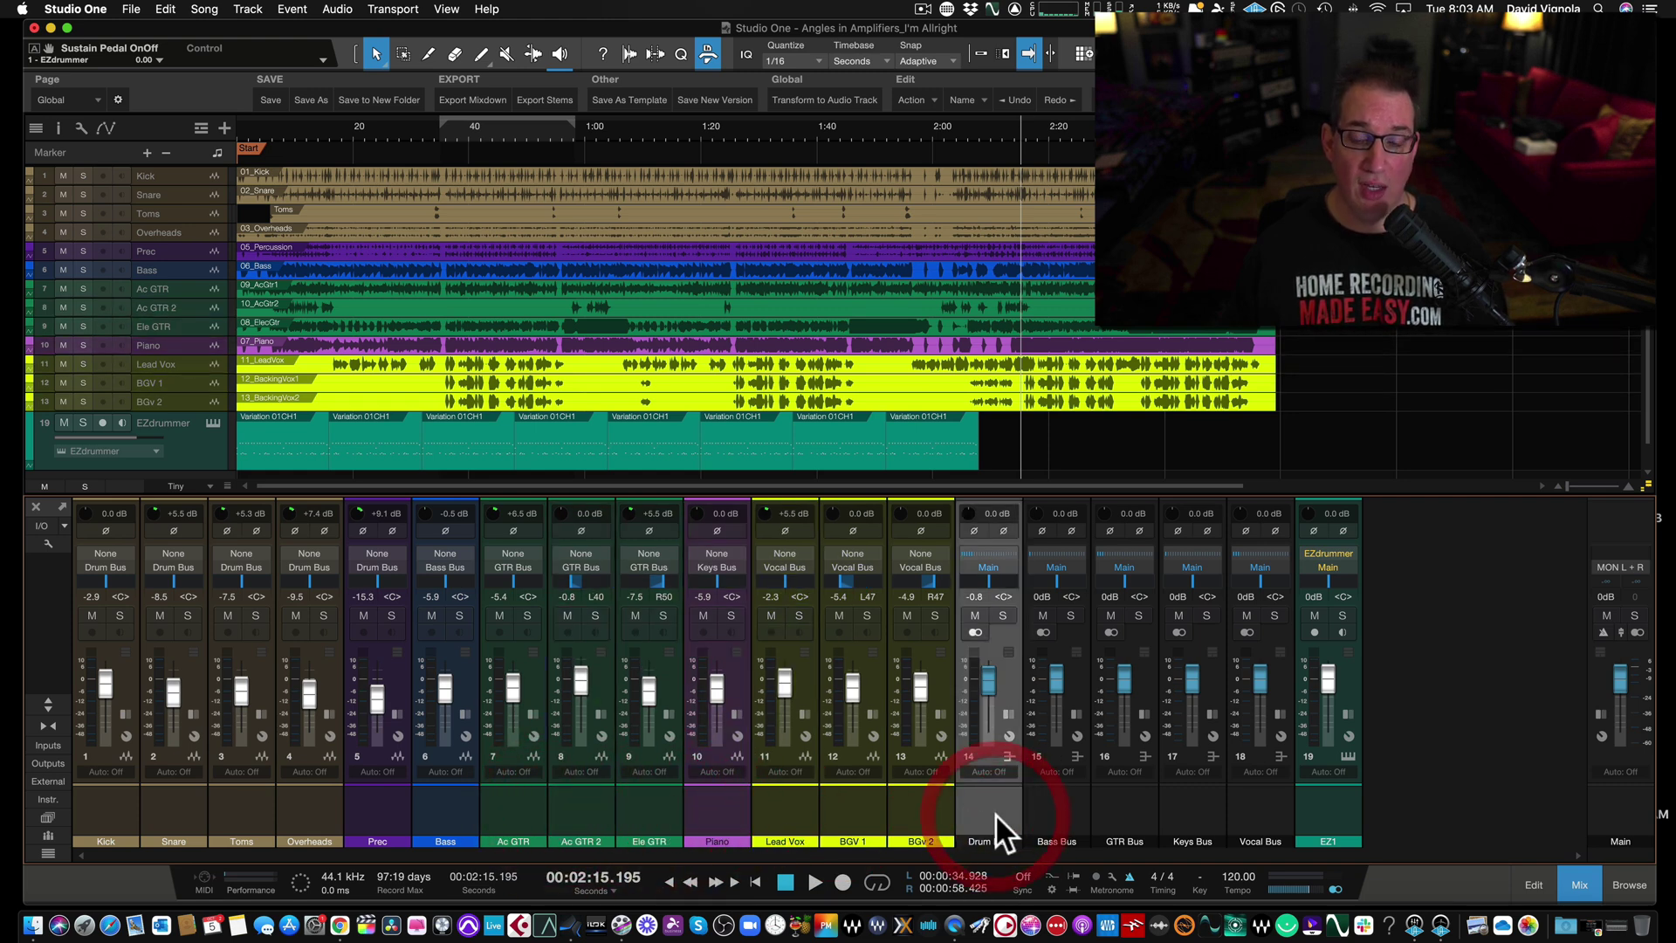
left_click(1079, 815)
left_click(1117, 810)
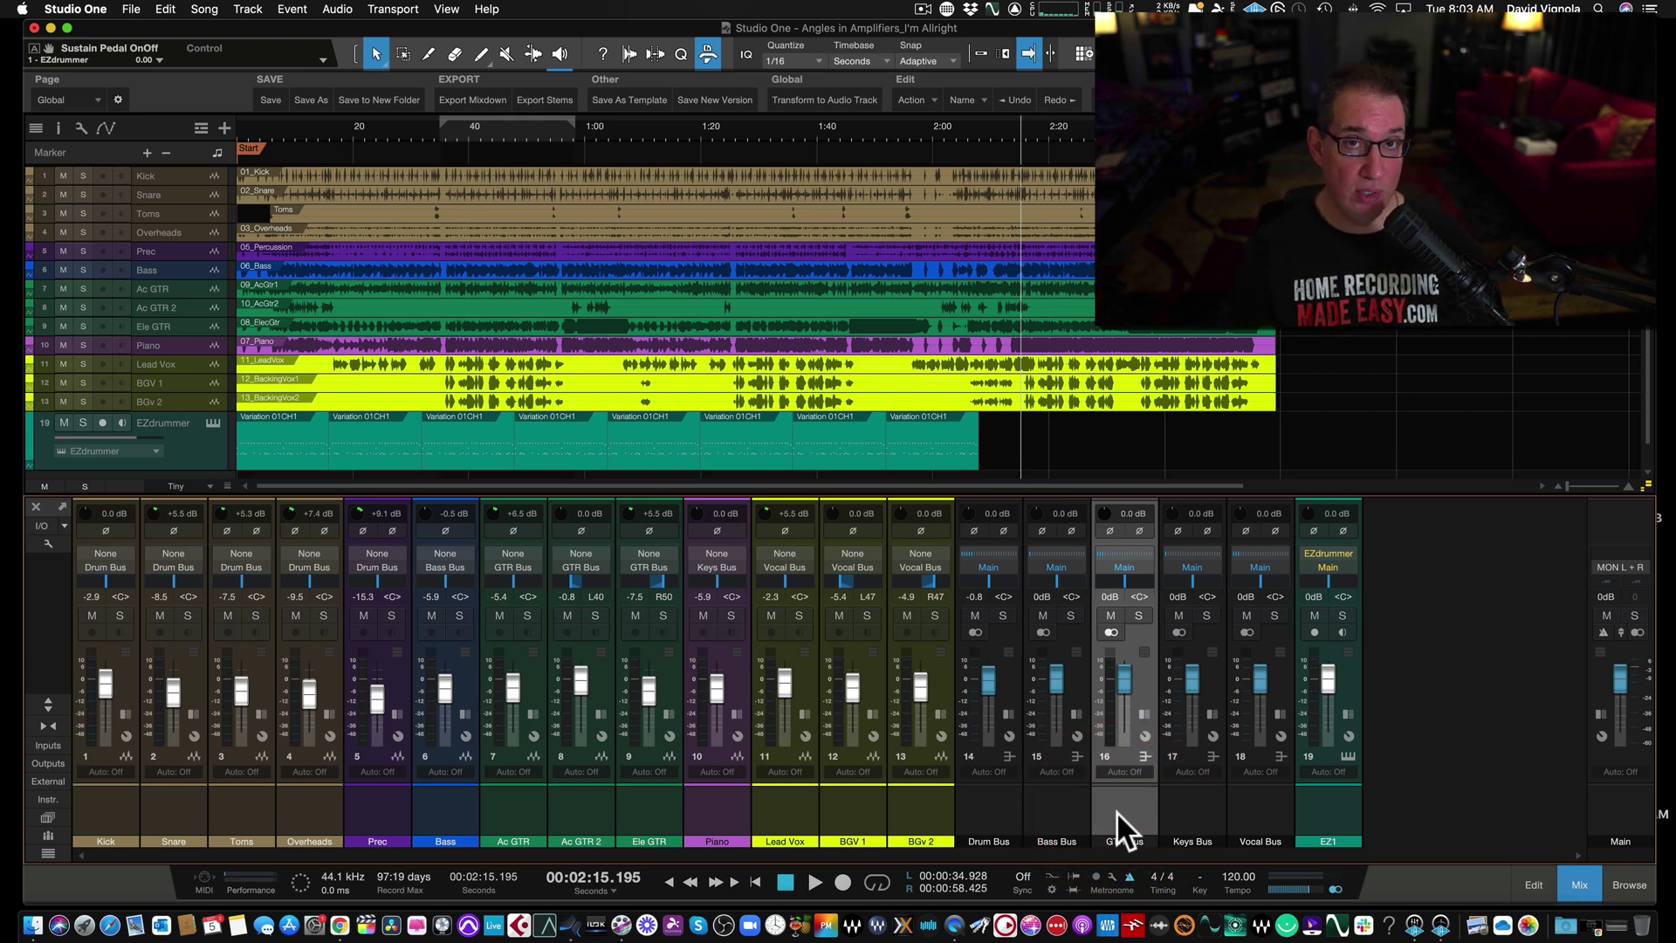
left_click(980, 798)
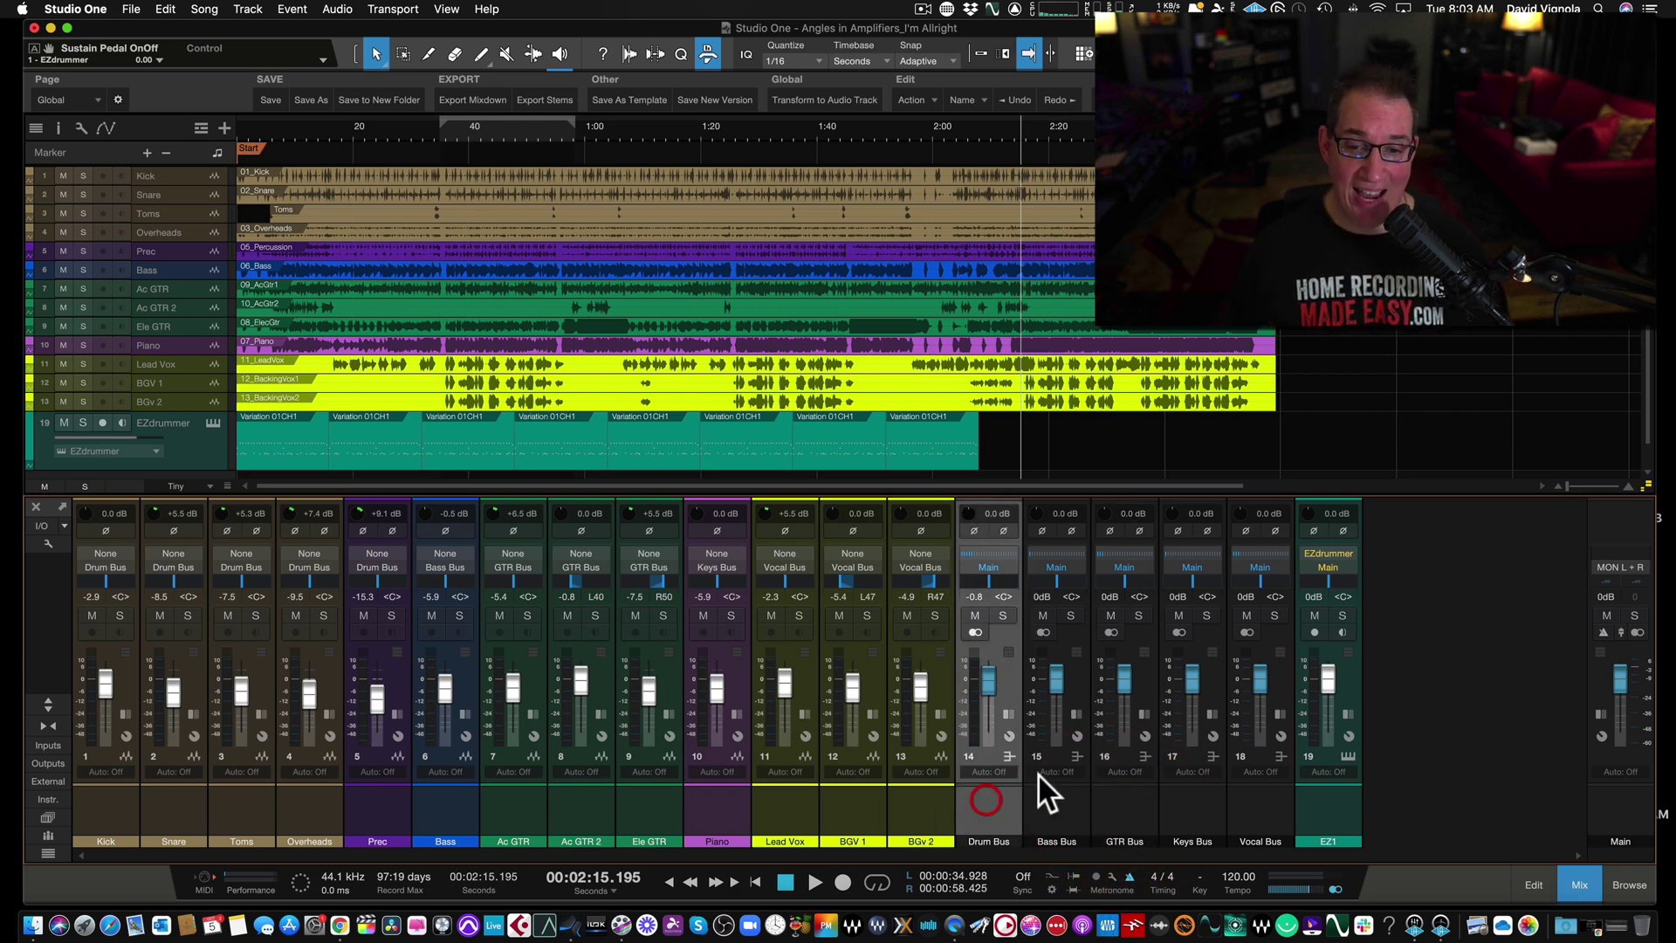
left_click(1046, 777)
left_click(1117, 796)
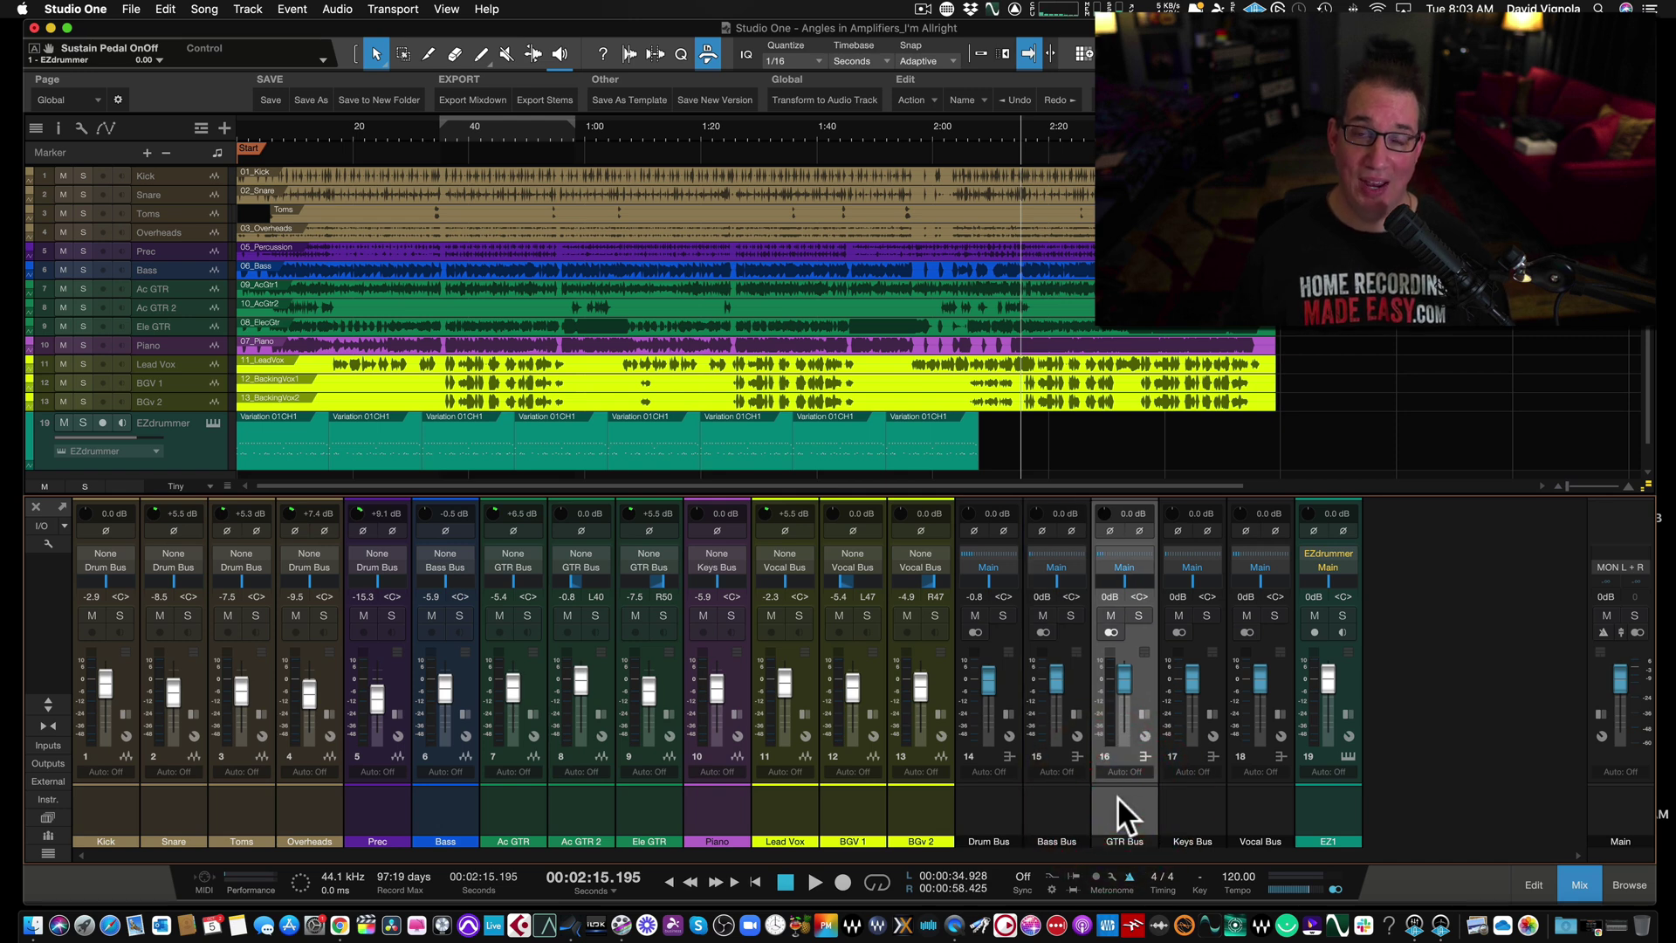